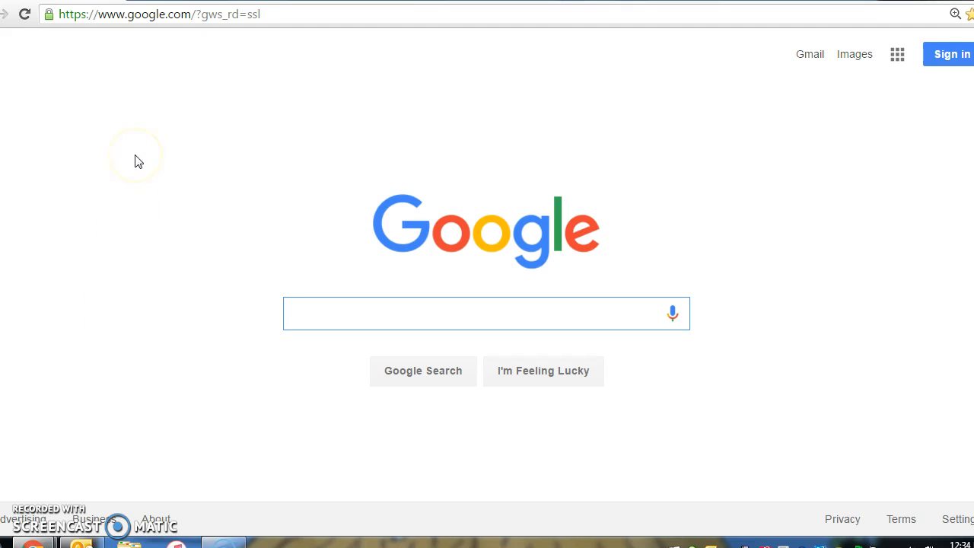
# - Open the powtoon.com website
pyautogui.click(165, 14)
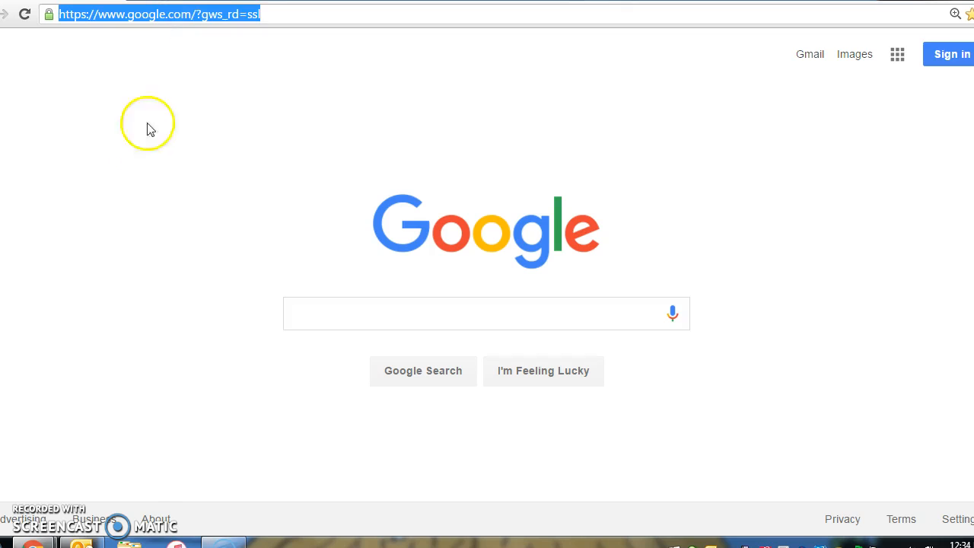
pyautogui.write('powtoon')
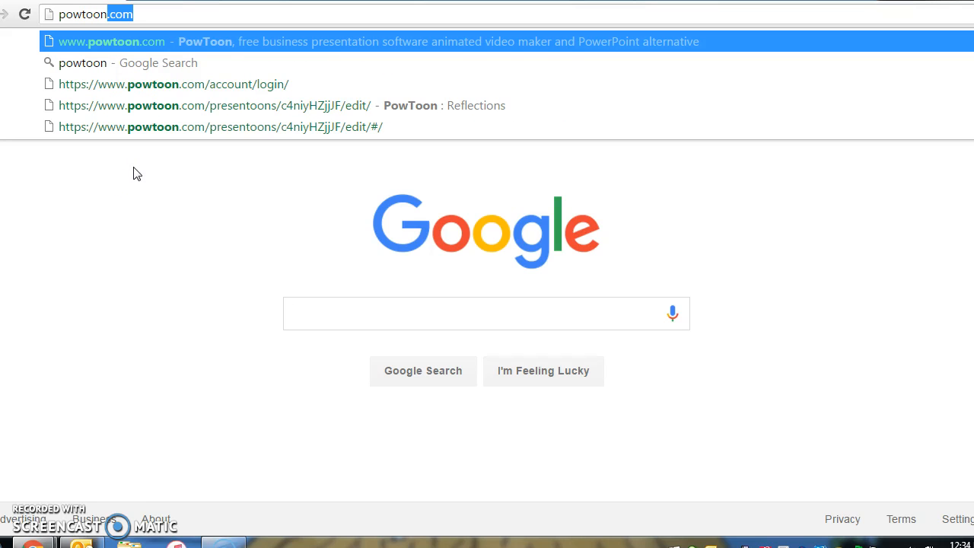
pyautogui.write('.com')
pyautogui.press('Return')
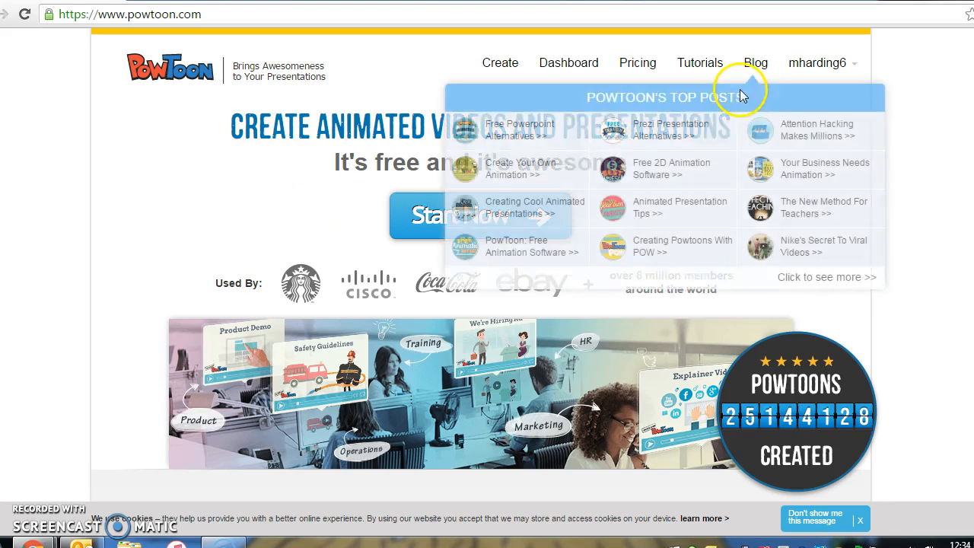
# - Go to the PowToon dashboard and start creating a new Studio project
pyautogui.click(838, 68)
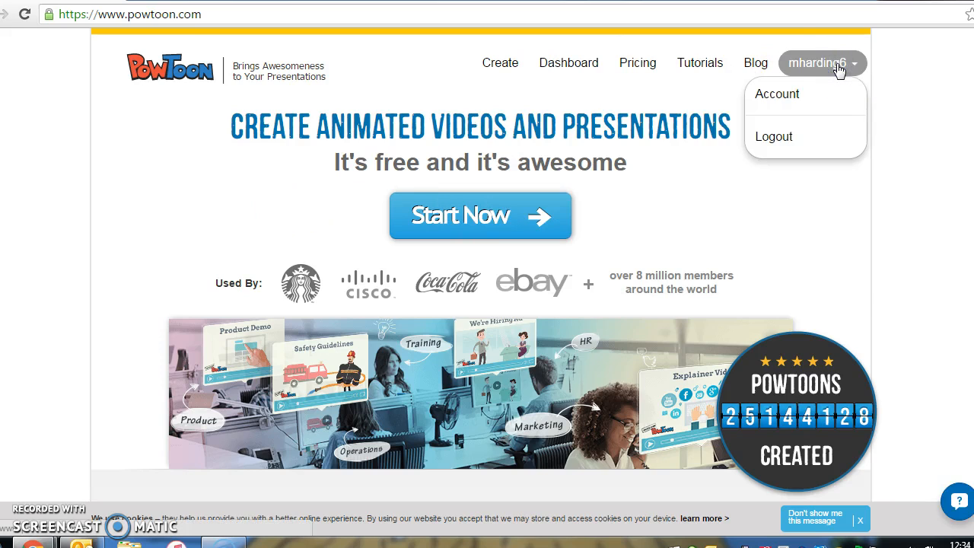
pyautogui.click(838, 68)
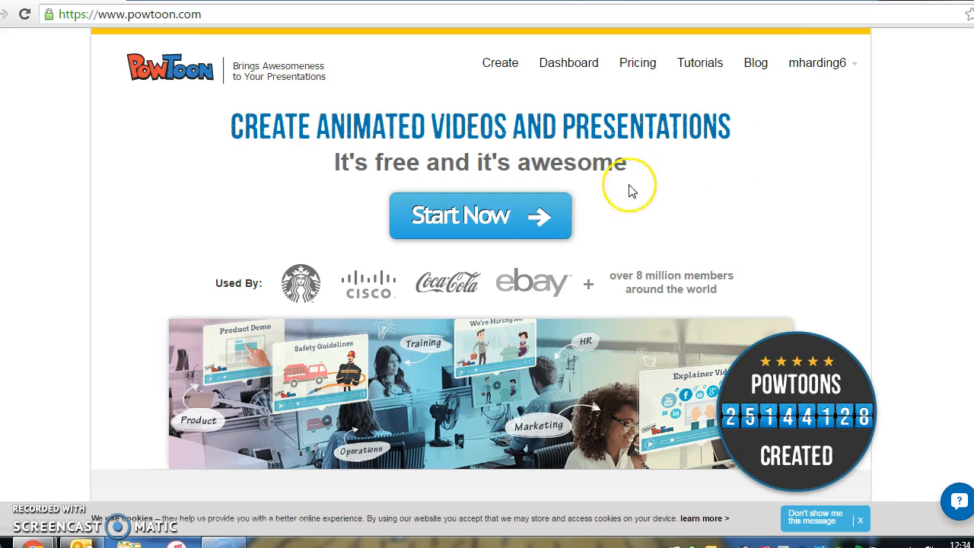
pyautogui.click(490, 218)
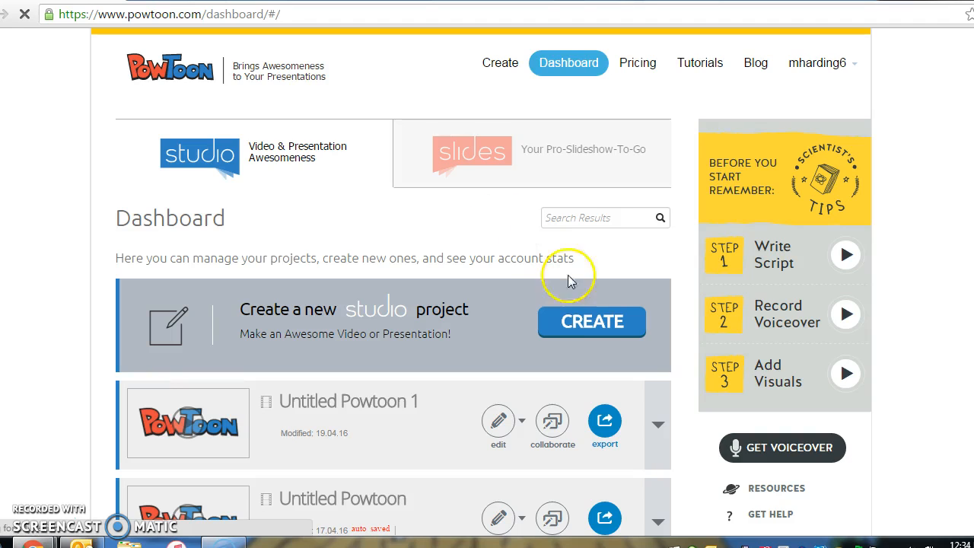
pyautogui.click(596, 326)
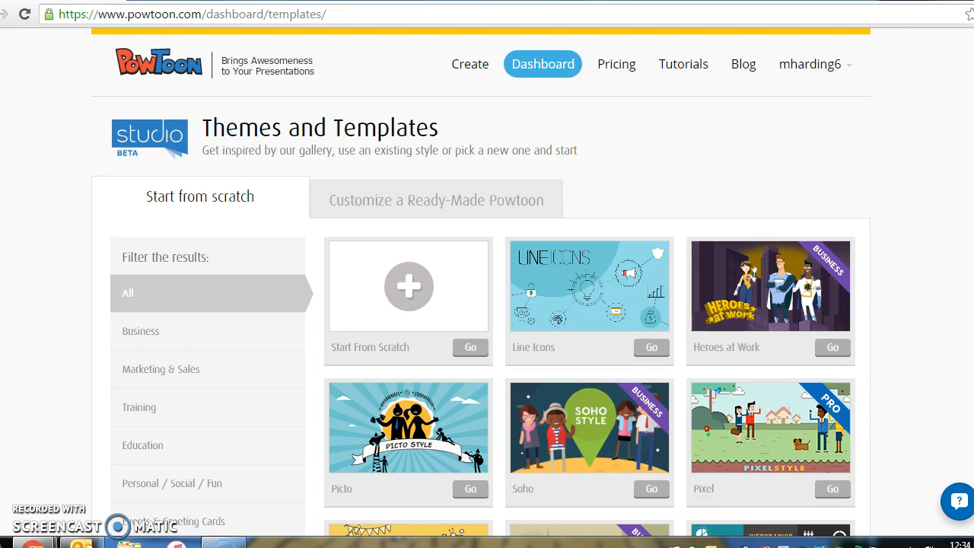
# - Browse the start-from-scratch styles and create the project with the Pixel style
pyautogui.scroll(-3, 487, 304)
pyautogui.scroll(-1, 487, 304)
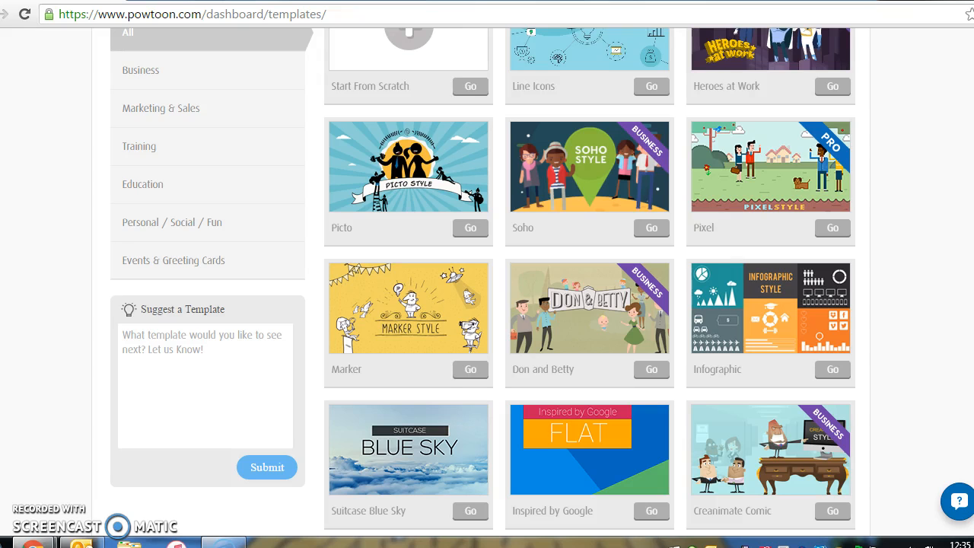
pyautogui.scroll(-7, 482, 284)
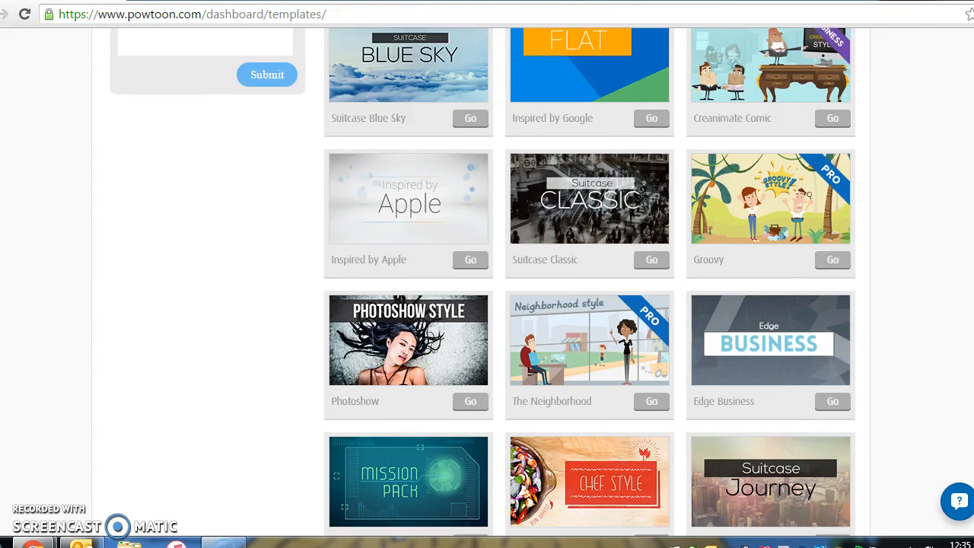
pyautogui.scroll(5, 483, 284)
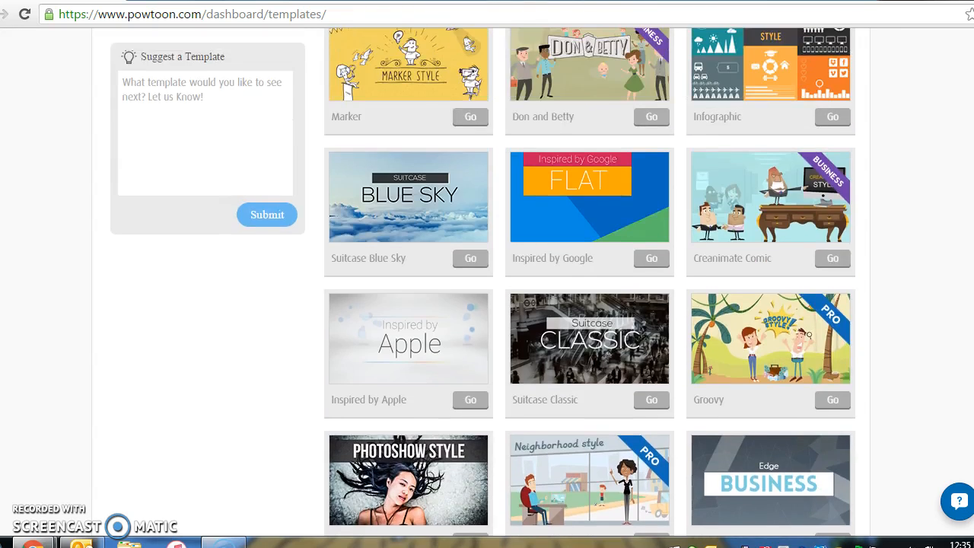
pyautogui.scroll(3, 482, 283)
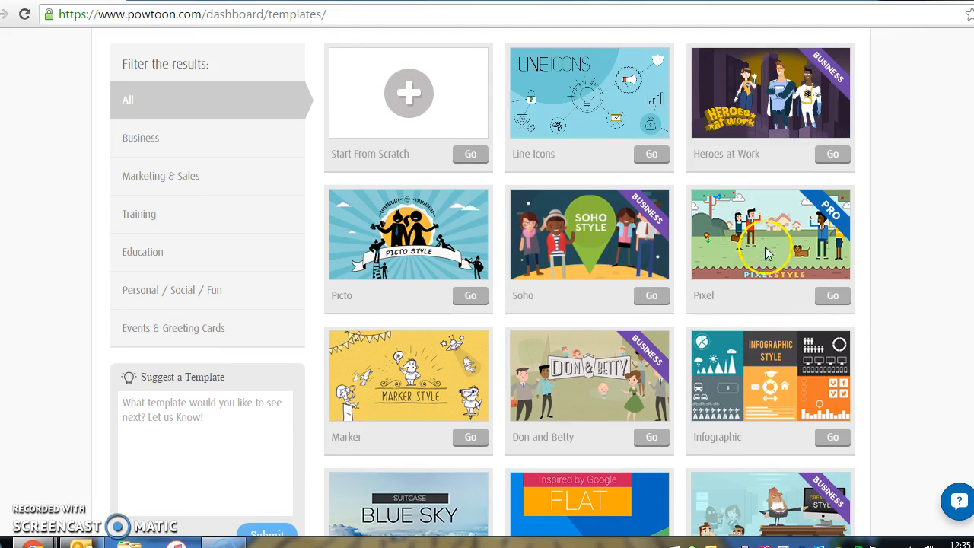
pyautogui.click(832, 296)
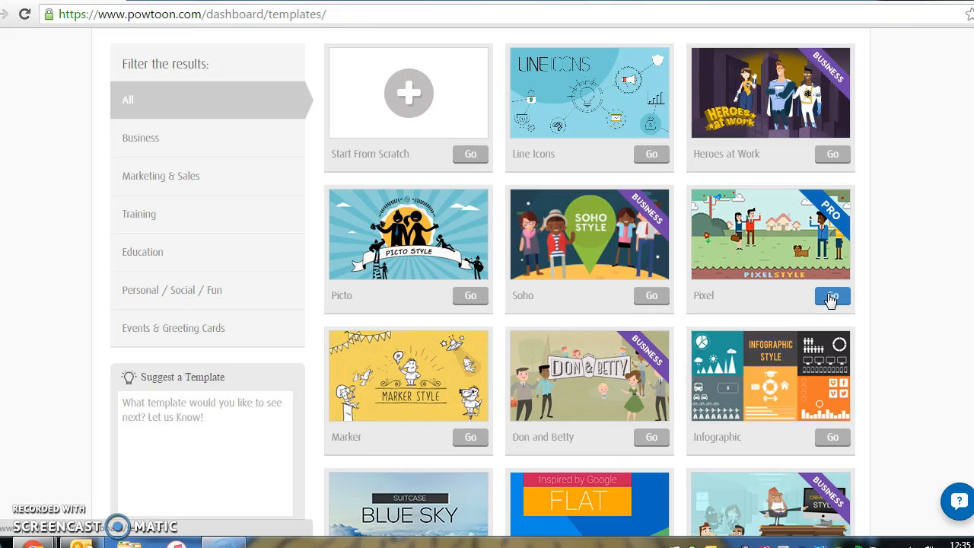
pyautogui.click(832, 298)
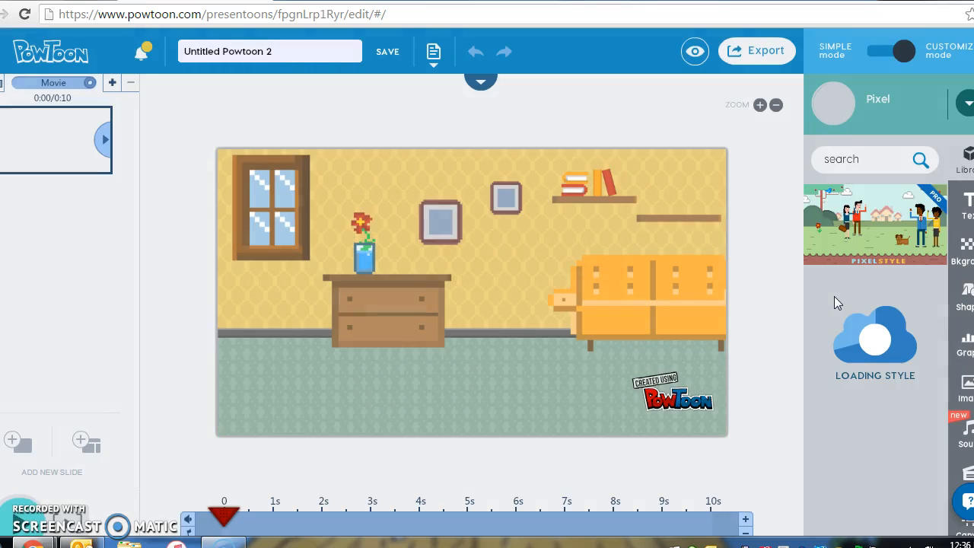
pyautogui.moveTo(831, 306)
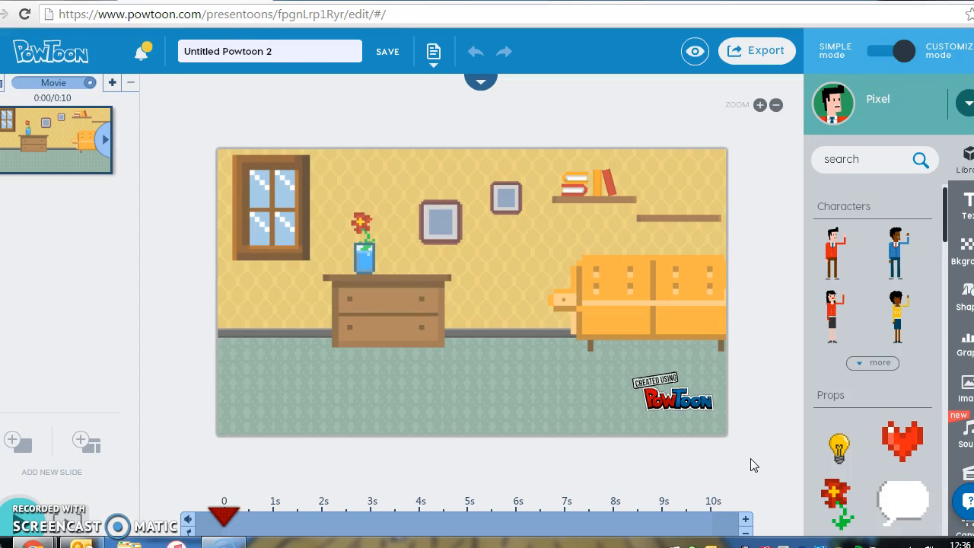
# - Expand the style backgrounds and change the slide's background to the outdoor scene with trees, bushes and clouds
pyautogui.click(757, 402)
pyautogui.moveTo(892, 236)
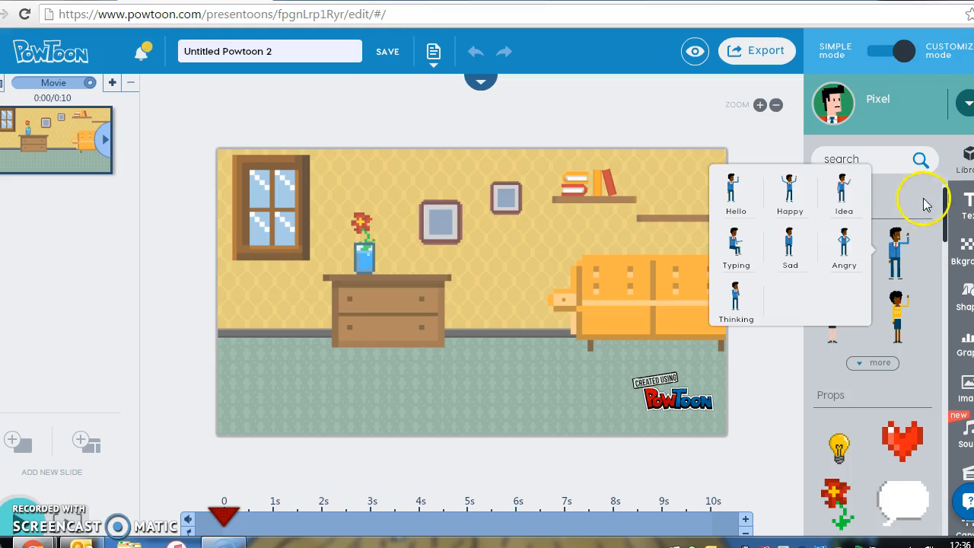
pyautogui.click(959, 257)
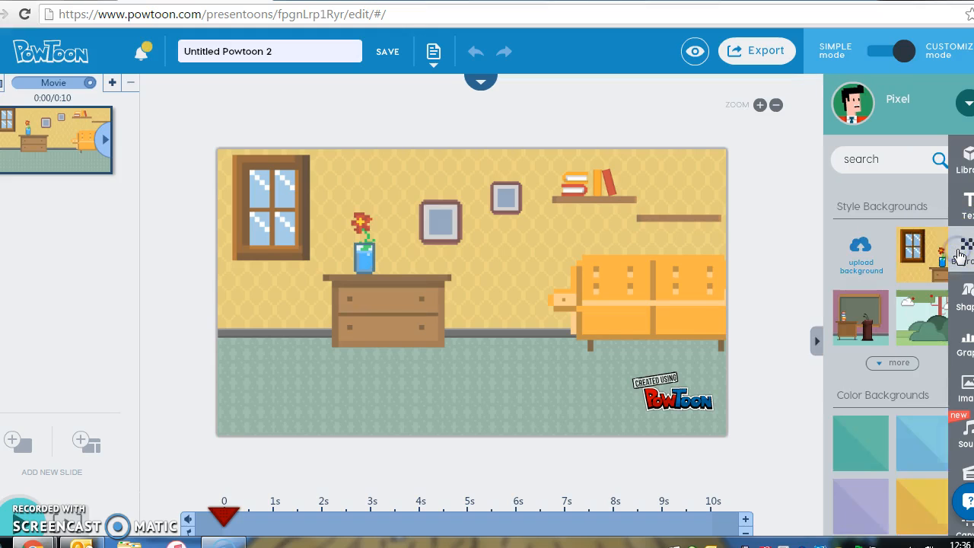
pyautogui.click(879, 363)
pyautogui.click(879, 363)
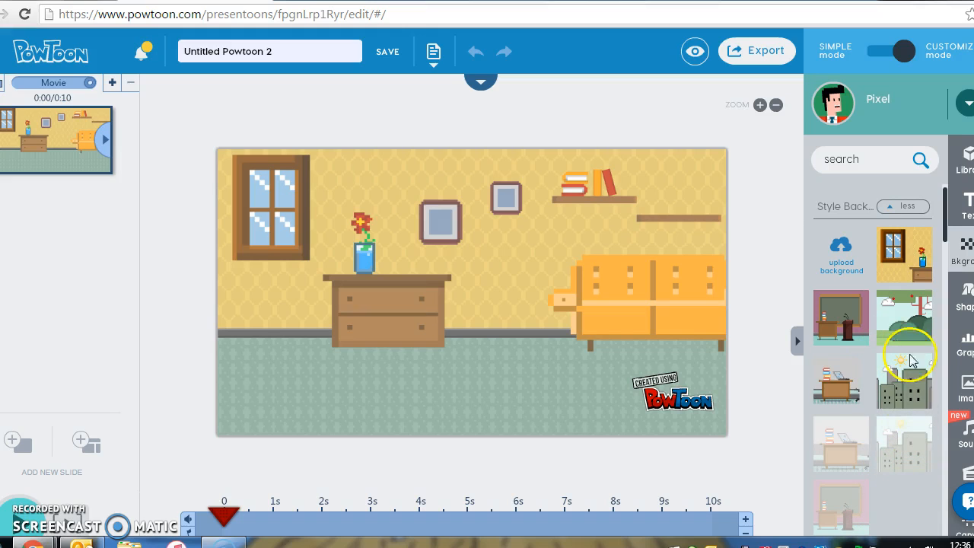
pyautogui.click(918, 307)
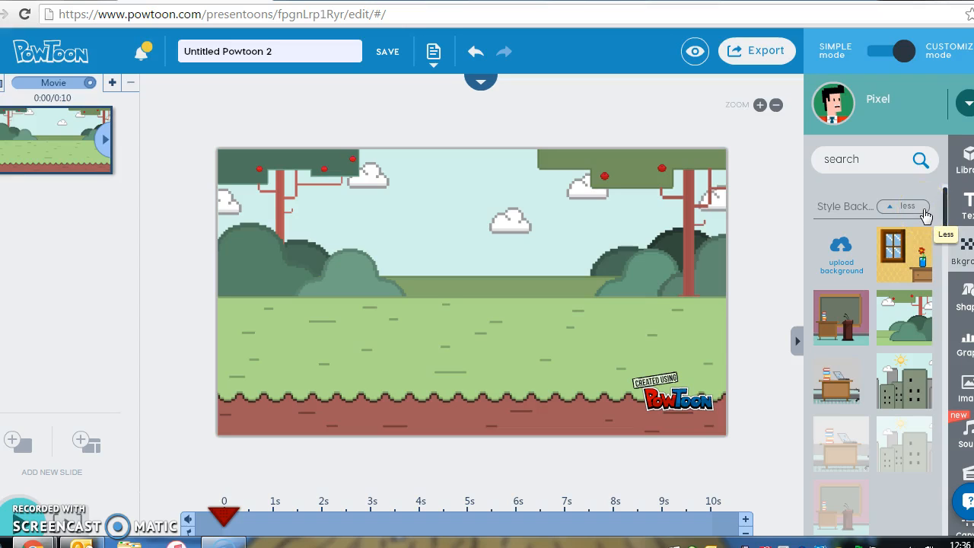
# - Add the pencil prop from the library's expanded props and place it on the grass near the scene's right-hand tree
pyautogui.click(963, 158)
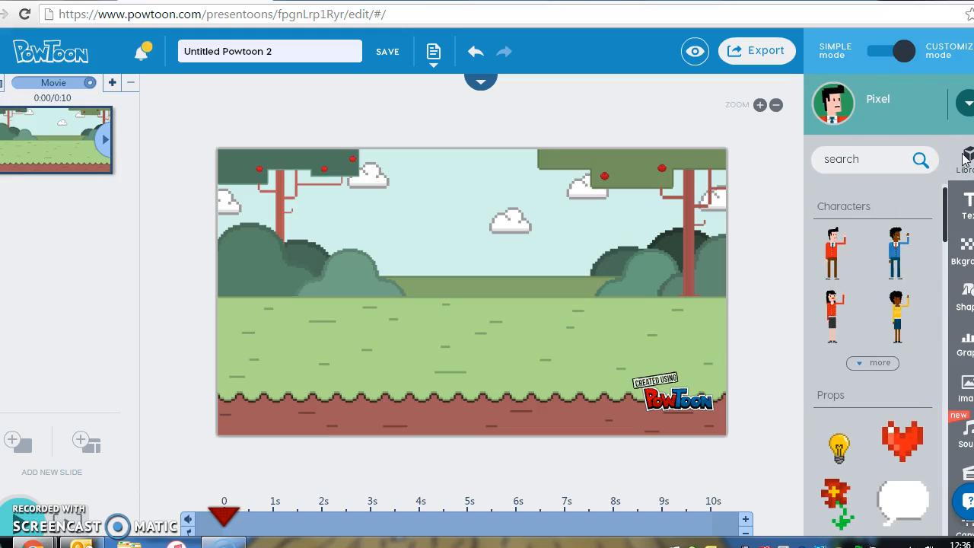
pyautogui.moveTo(923, 237)
pyautogui.click(914, 201)
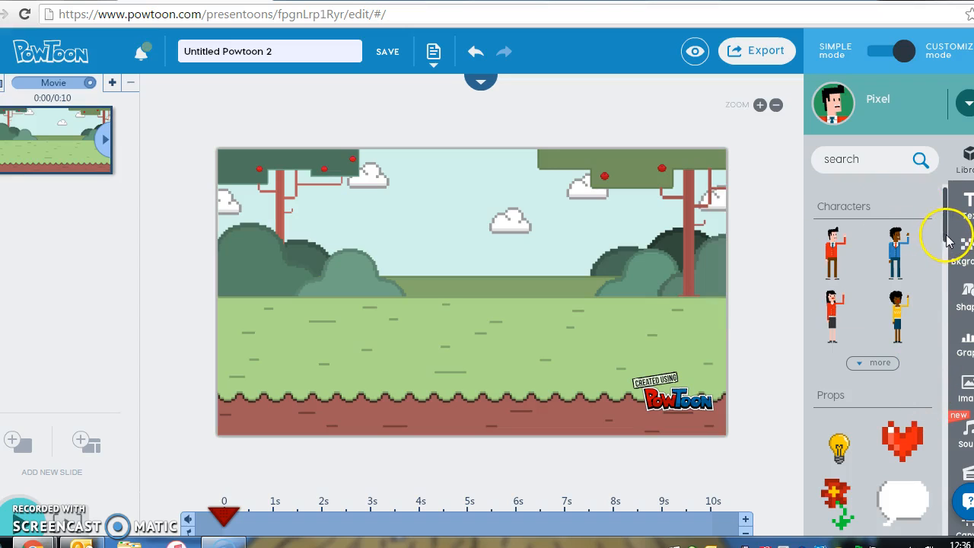
pyautogui.moveTo(949, 242); pyautogui.dragTo(943, 525)
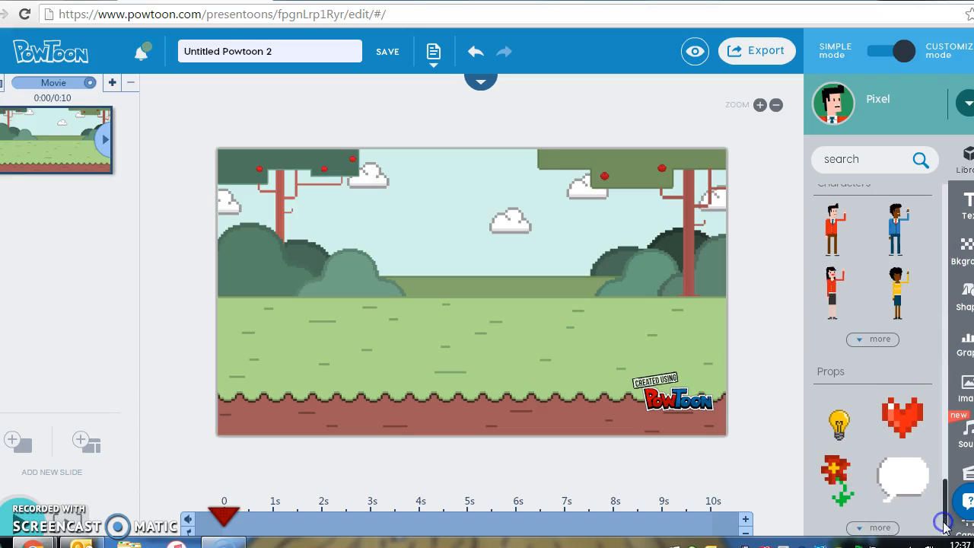
pyautogui.click(870, 528)
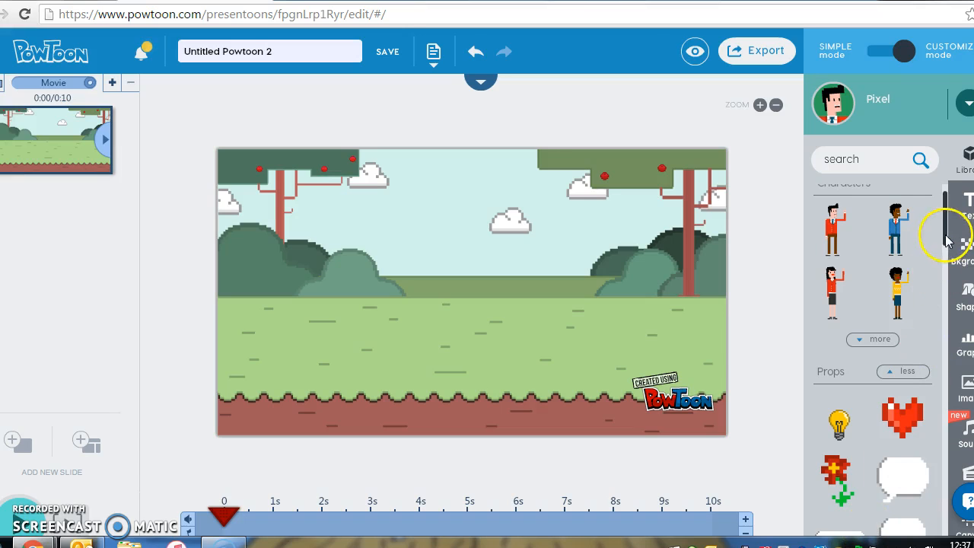
pyautogui.moveTo(946, 237); pyautogui.dragTo(959, 384)
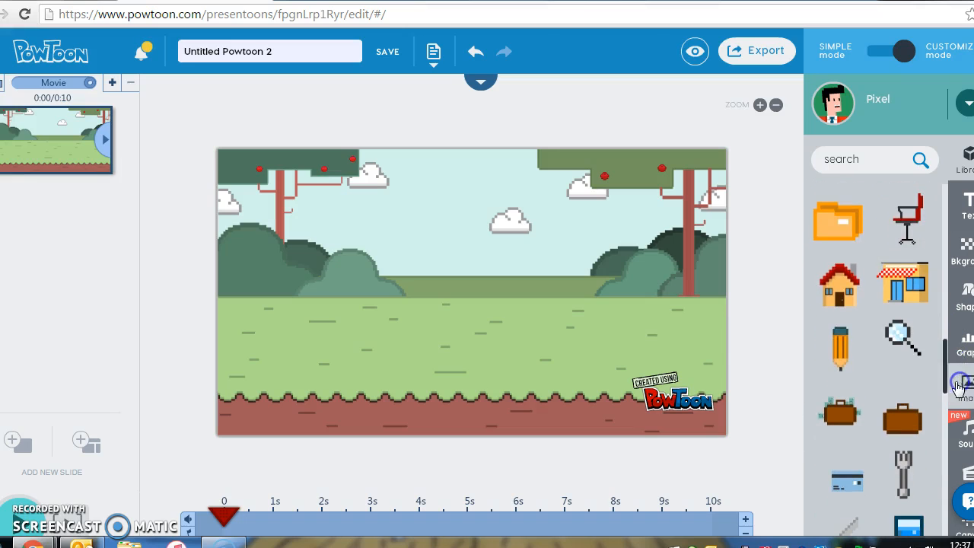
pyautogui.click(847, 358)
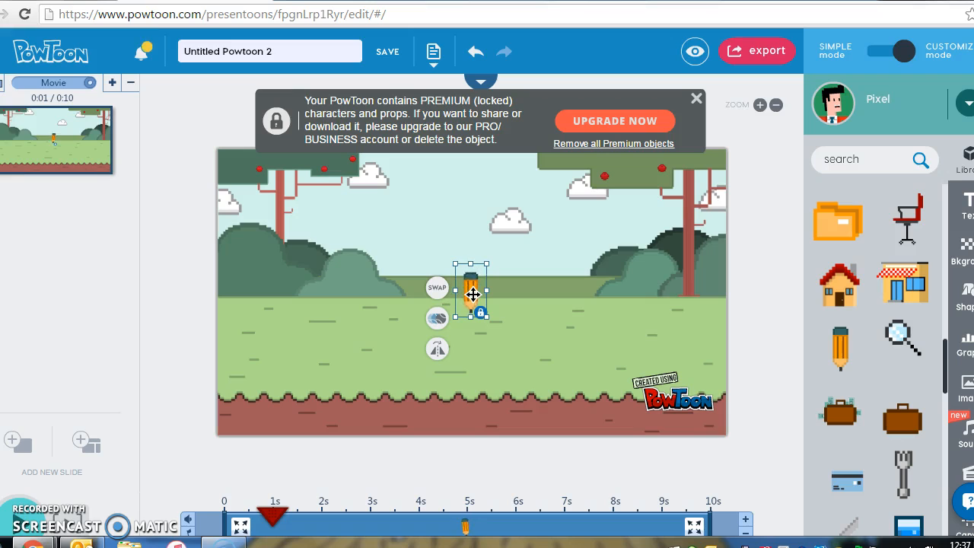
pyautogui.moveTo(472, 294)
pyautogui.mouseDown()
pyautogui.moveTo(535, 340)
pyautogui.moveTo(618, 327)
pyautogui.moveTo(636, 309)
pyautogui.moveTo(636, 318)
pyautogui.mouseUp()
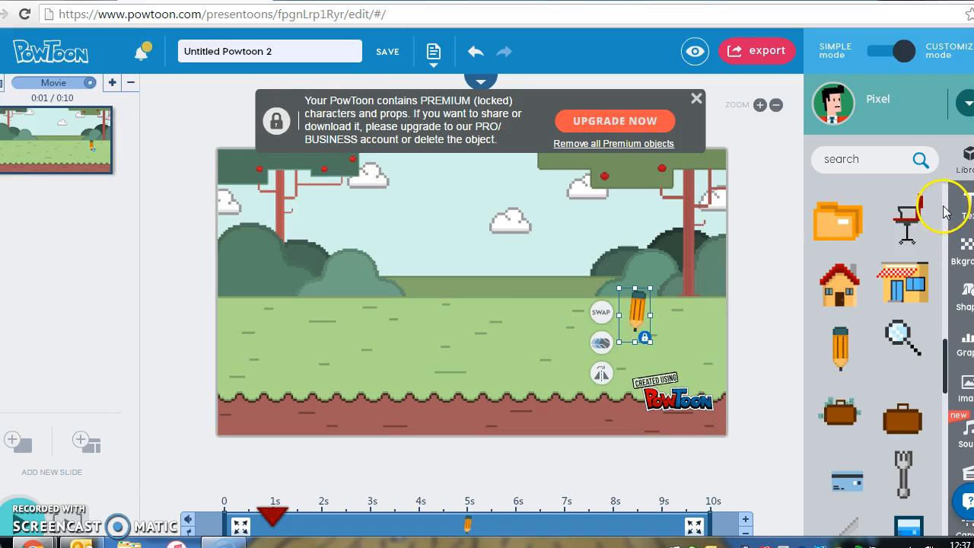
# - Try ending the pencil's timeline appearance at 9 s and at 5 s, extending it back to 10 s each time
pyautogui.scroll(-2, 916, 257)
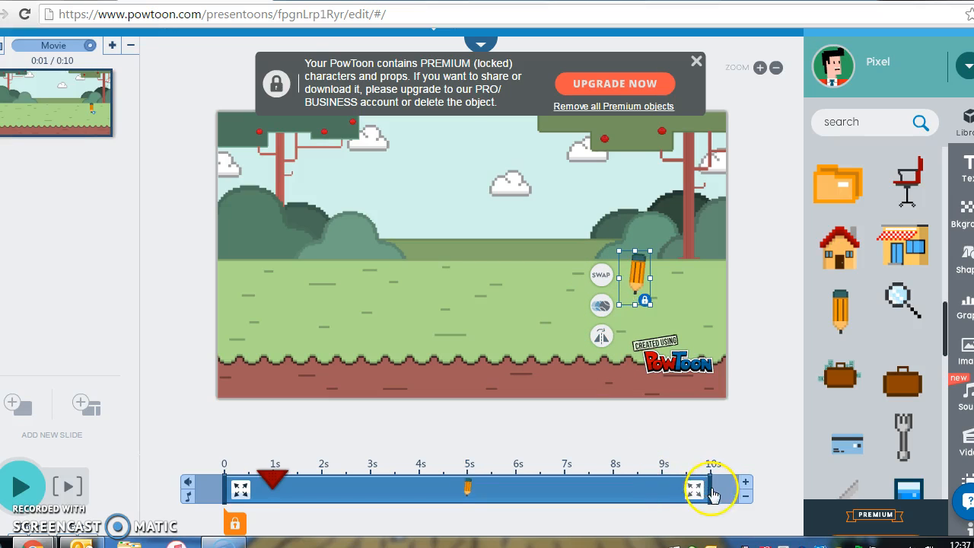
pyautogui.moveTo(709, 490)
pyautogui.mouseDown()
pyautogui.moveTo(562, 494)
pyautogui.moveTo(659, 493)
pyautogui.mouseUp()
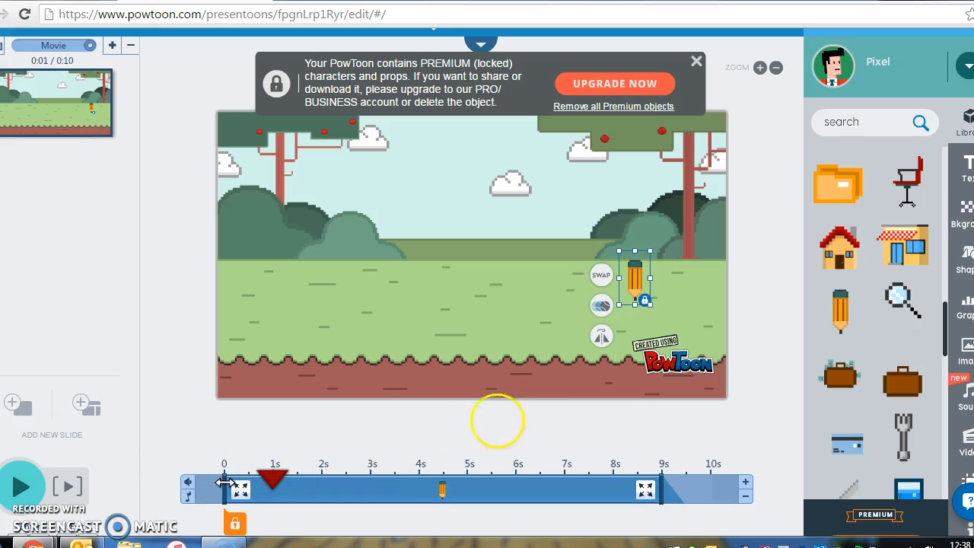
pyautogui.moveTo(659, 485); pyautogui.dragTo(710, 491)
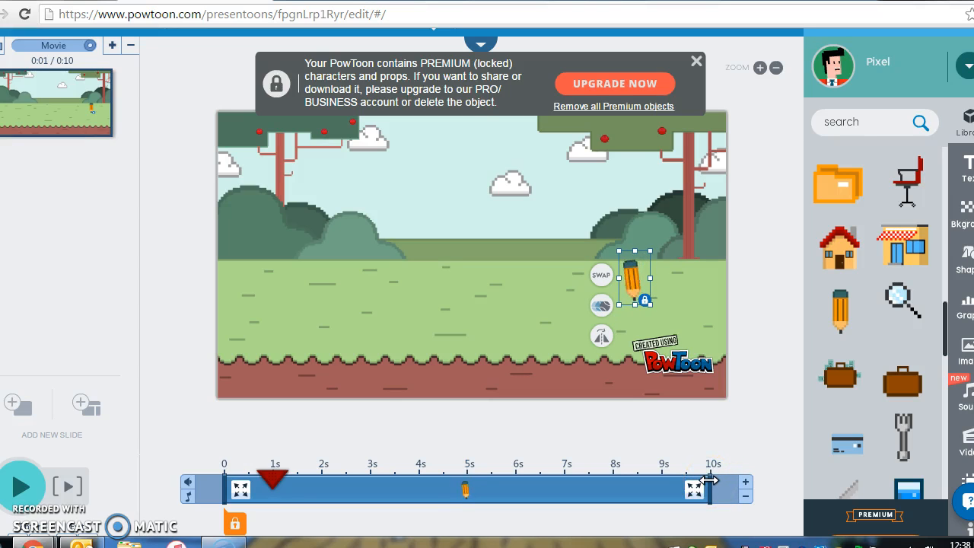
pyautogui.moveTo(709, 481); pyautogui.dragTo(456, 510)
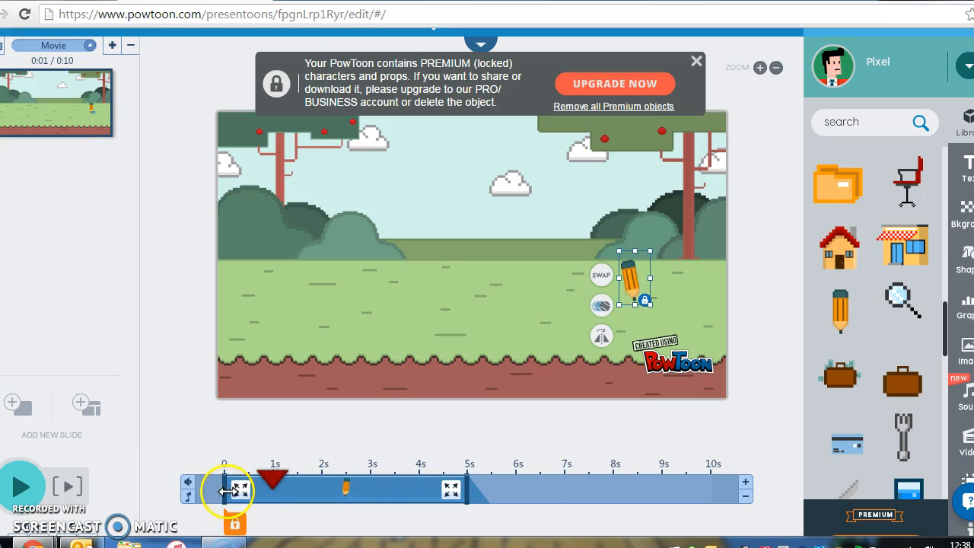
pyautogui.moveTo(230, 490); pyautogui.dragTo(193, 493)
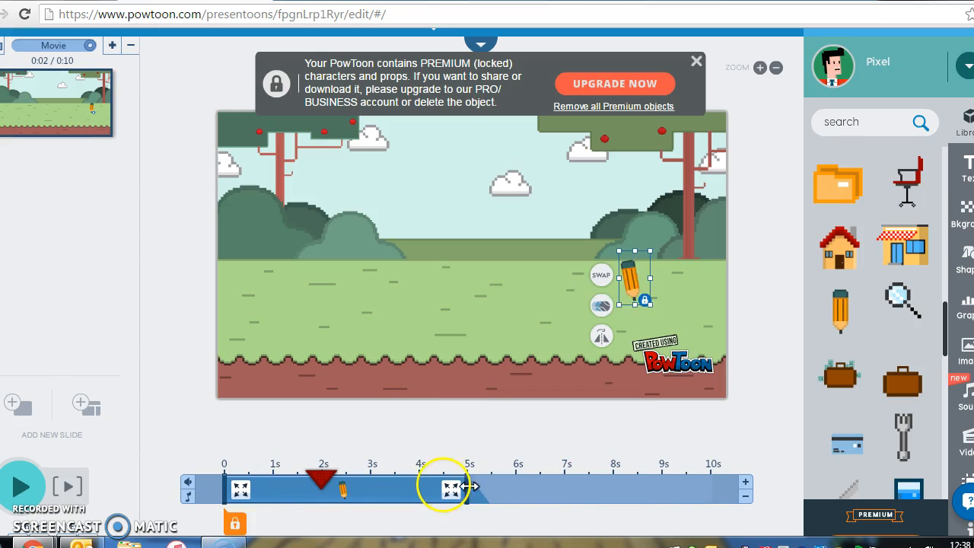
pyautogui.moveTo(465, 487); pyautogui.dragTo(712, 491)
pyautogui.click(694, 489)
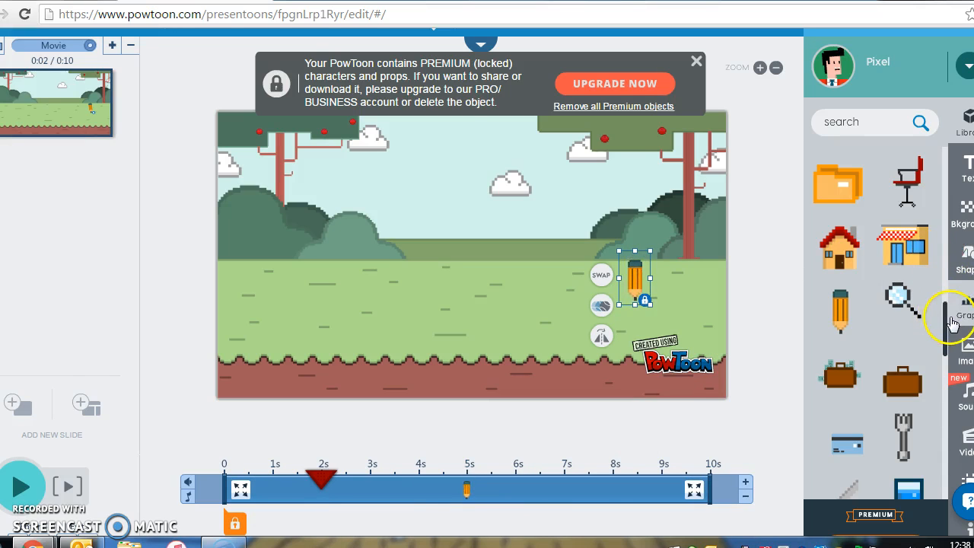
# - Add the pizza slice prop, place it by the bushes on the scene's left side, and make its timeline appearance start at 0 s
pyautogui.scroll(-4, 945, 335)
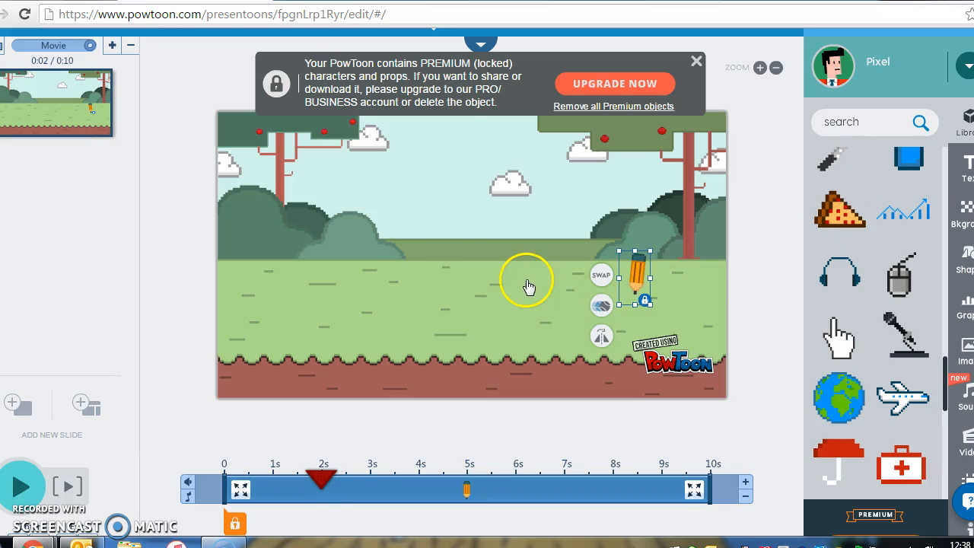
pyautogui.moveTo(529, 287); pyautogui.dragTo(529, 287)
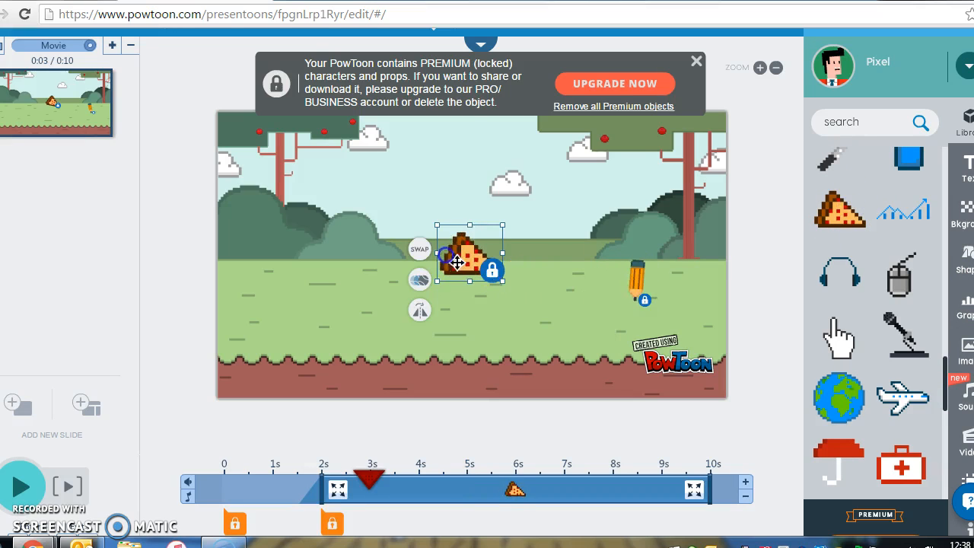
pyautogui.moveTo(453, 252); pyautogui.dragTo(264, 274)
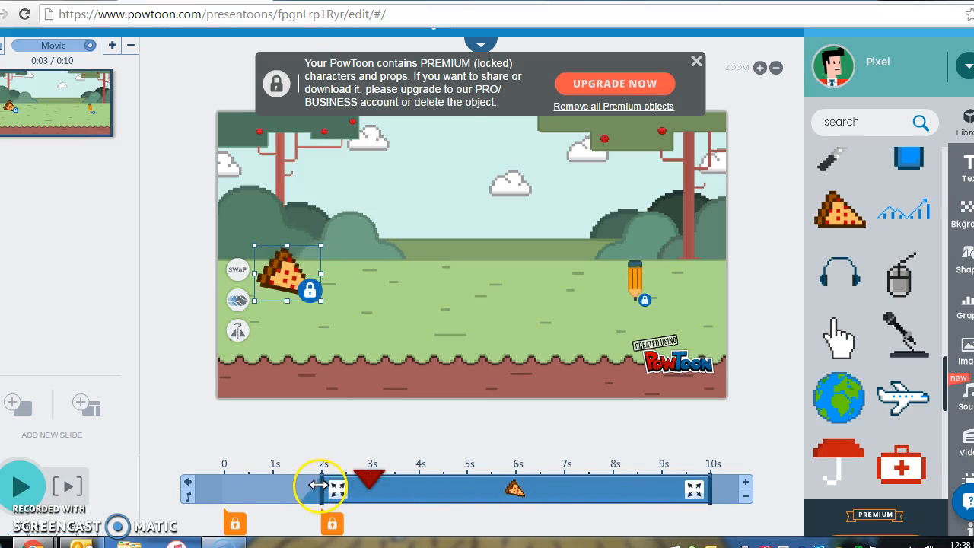
pyautogui.moveTo(308, 487); pyautogui.dragTo(225, 483)
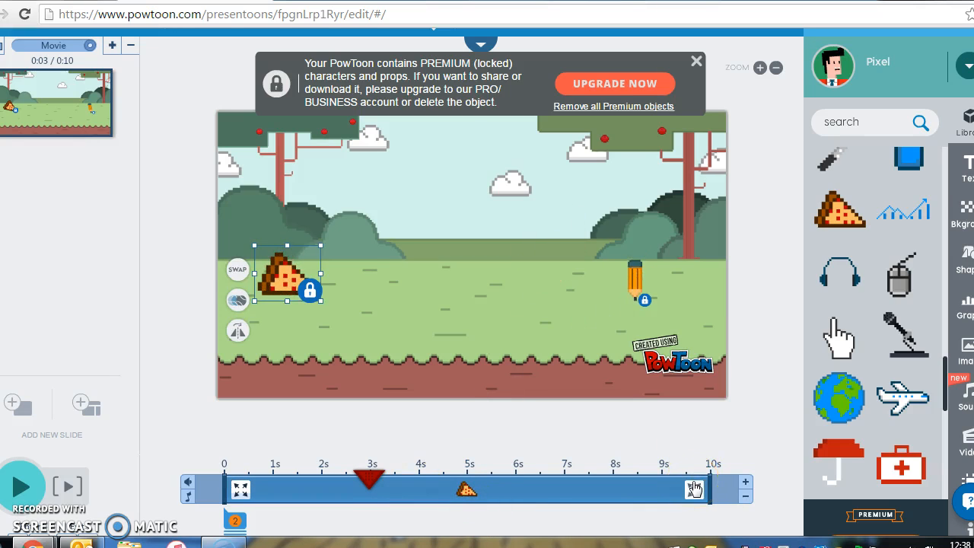
# - Add the trash can prop, place it on the grass mid-scene, and make its timeline appearance start at 5 s
pyautogui.moveTo(943, 392); pyautogui.dragTo(949, 432)
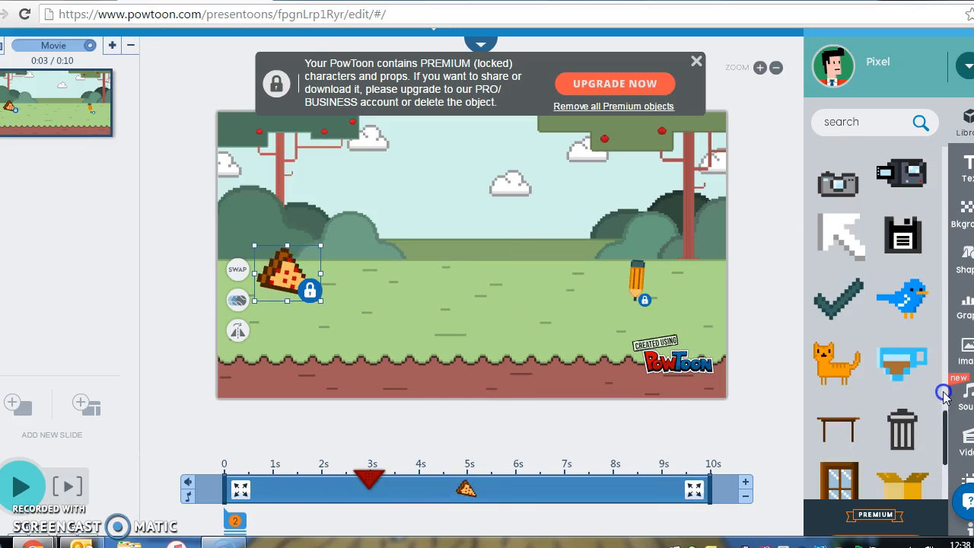
pyautogui.click(902, 429)
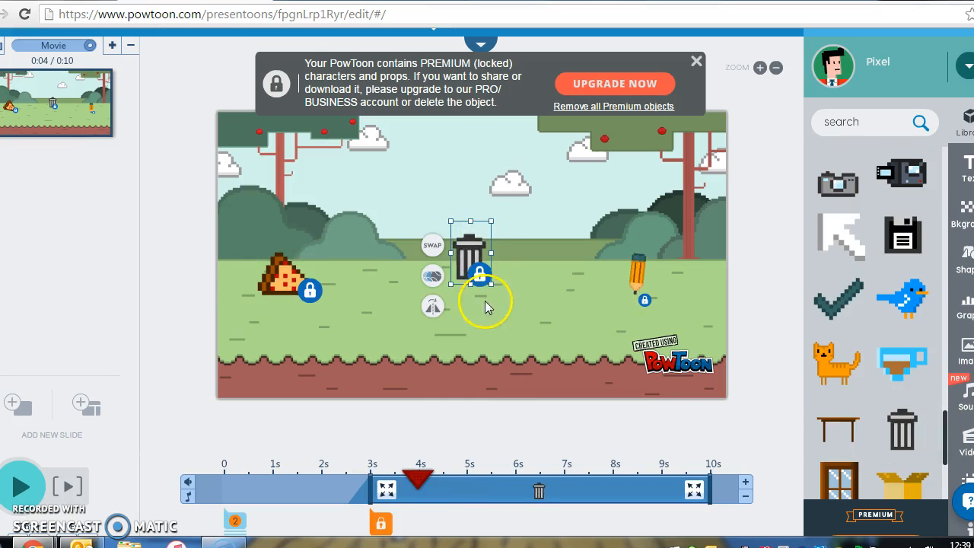
pyautogui.moveTo(471, 262); pyautogui.dragTo(448, 266)
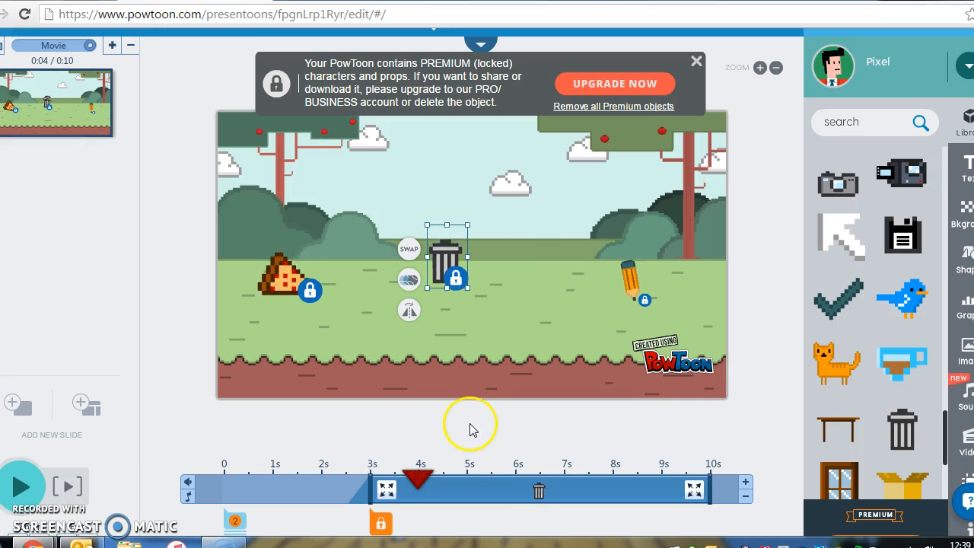
pyautogui.moveTo(370, 502); pyautogui.dragTo(471, 494)
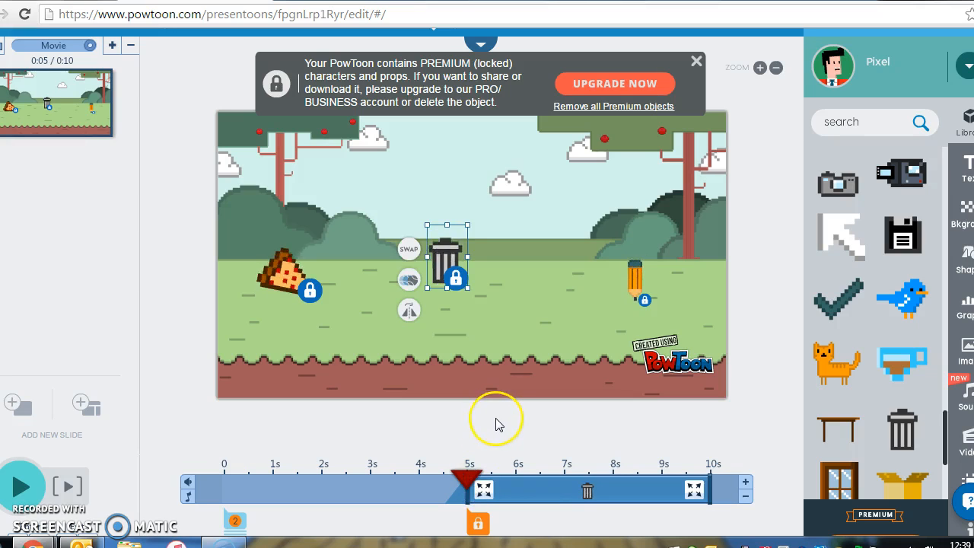
pyautogui.click(496, 419)
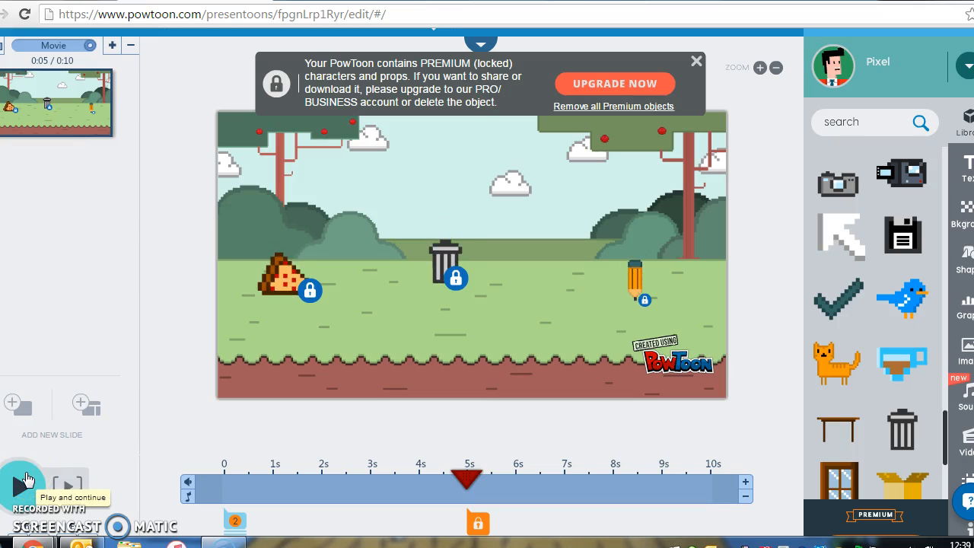
# - Play the slide from the current position, then rewind to 0 s and preview the props' entrances
pyautogui.click(25, 478)
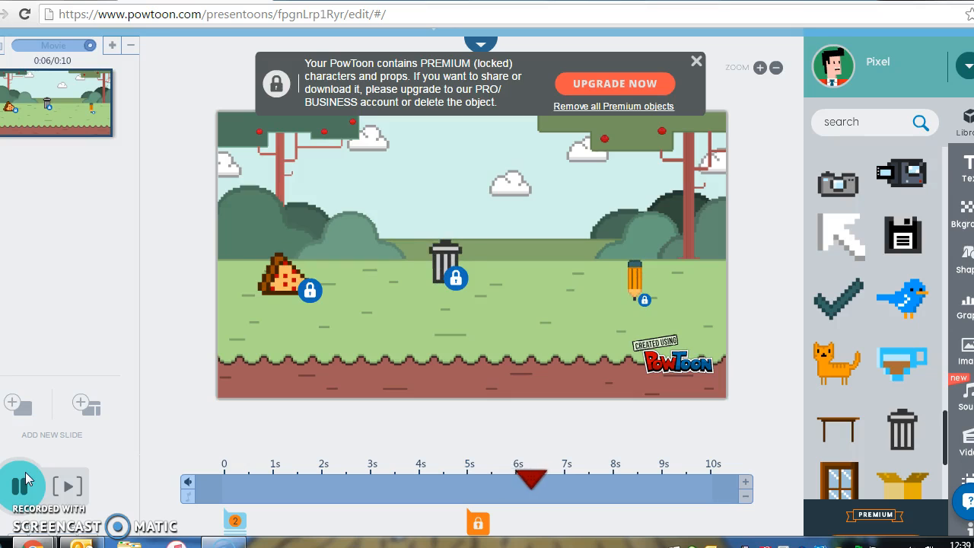
pyautogui.click(25, 478)
pyautogui.moveTo(563, 484)
pyautogui.mouseDown()
pyautogui.moveTo(418, 457)
pyautogui.moveTo(278, 467)
pyautogui.moveTo(255, 485)
pyautogui.moveTo(196, 487)
pyautogui.mouseUp()
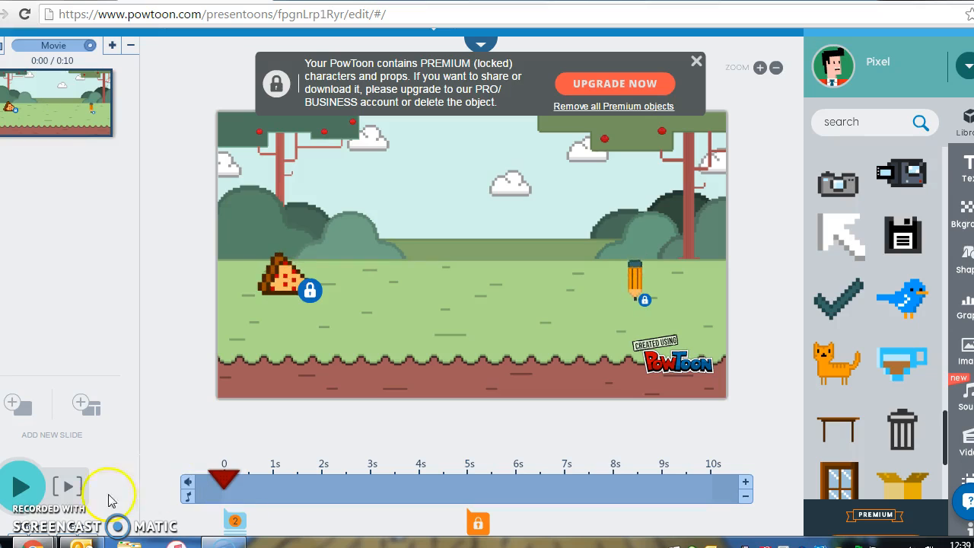
pyautogui.click(30, 491)
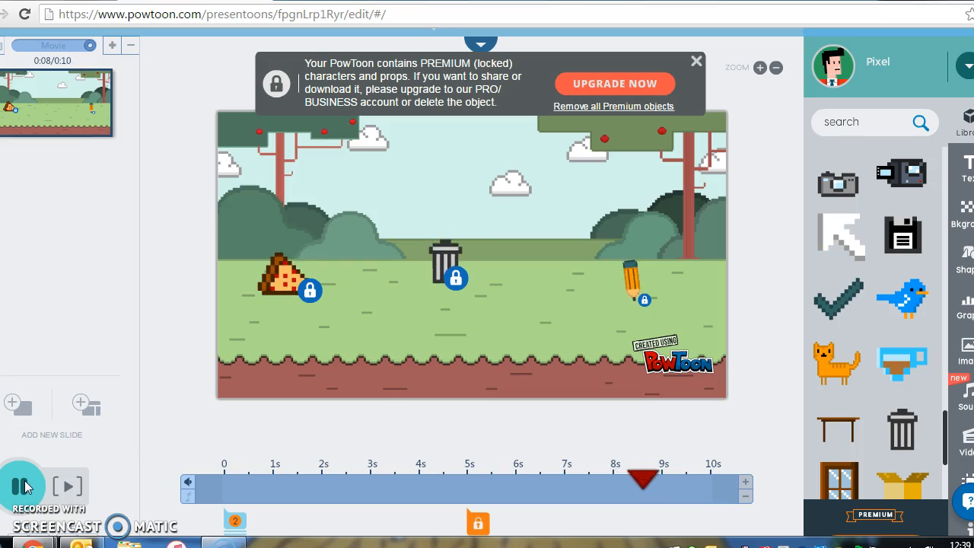
pyautogui.click(26, 485)
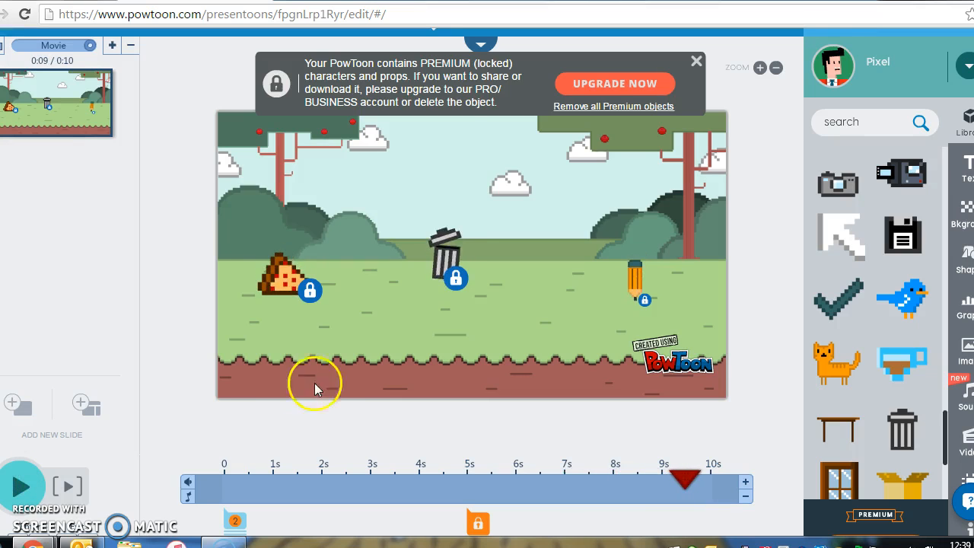
# - Expand the library's characters, add the man in the blue shirt, and place him between the trash can and the pencil
pyautogui.moveTo(939, 424); pyautogui.dragTo(946, 166)
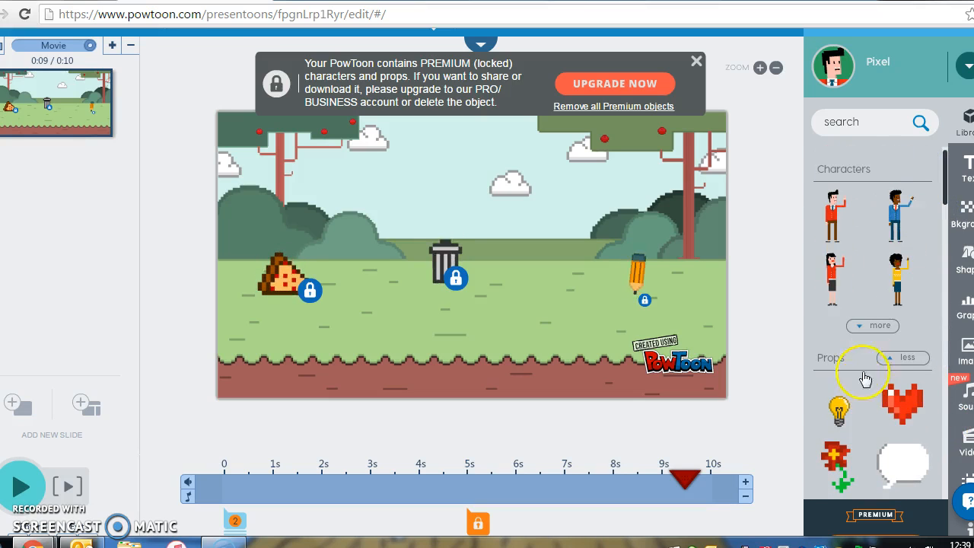
pyautogui.click(873, 326)
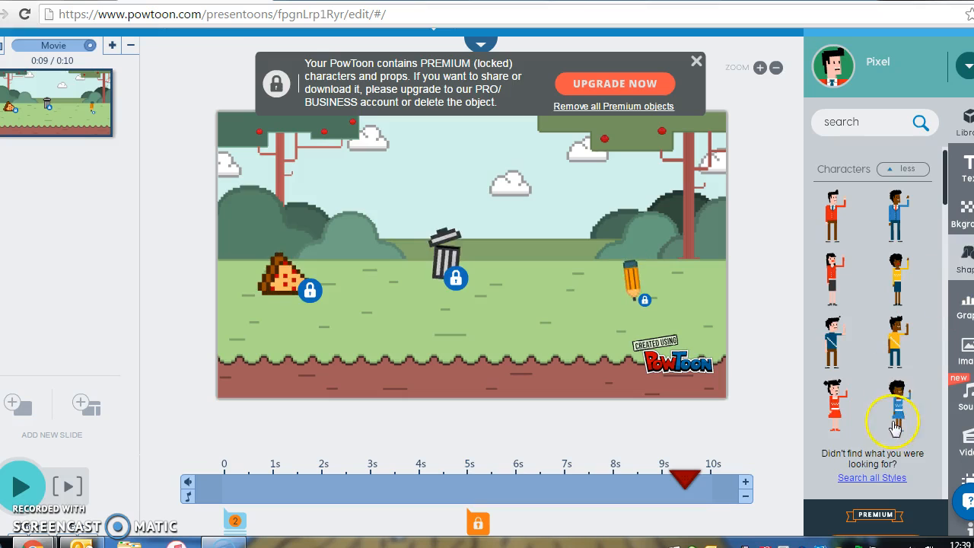
pyautogui.click(837, 337)
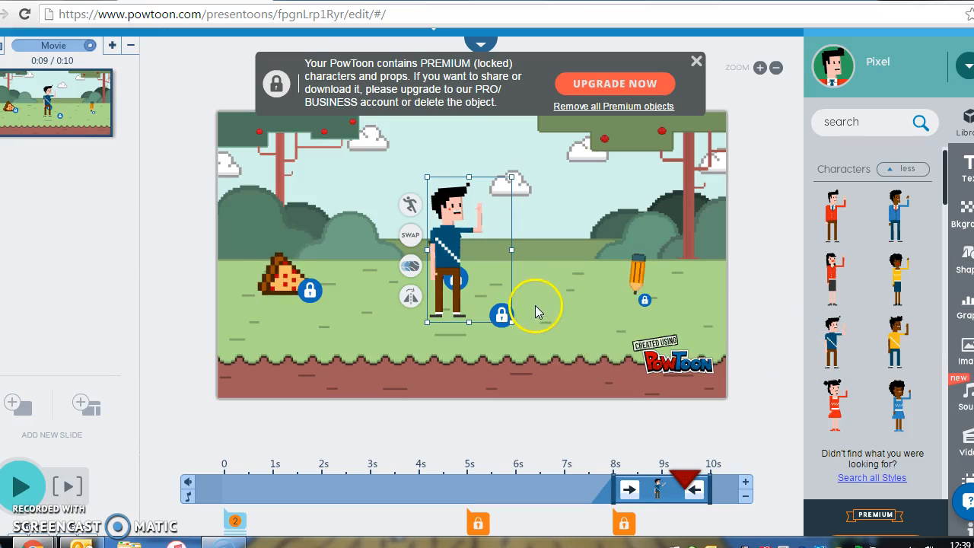
pyautogui.moveTo(439, 271); pyautogui.dragTo(529, 274)
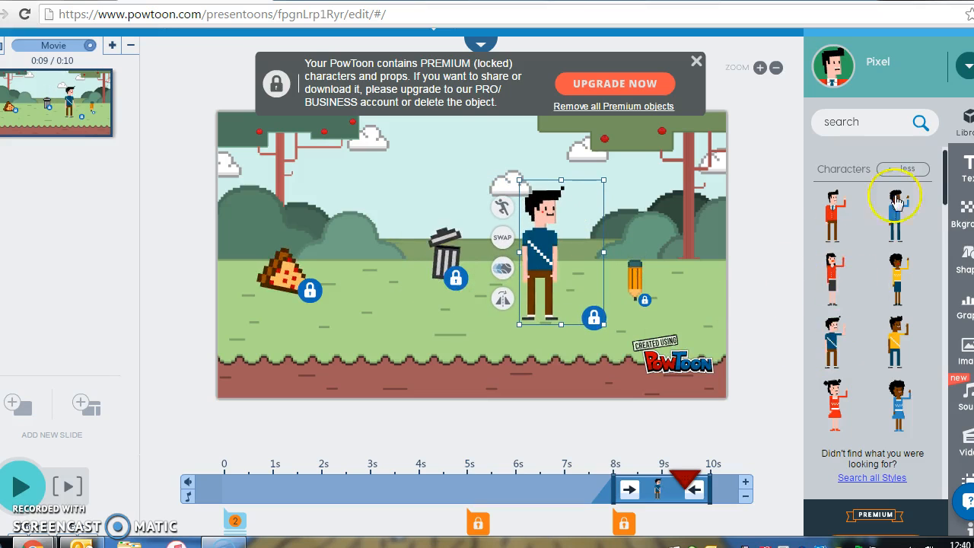
# - Add the thought bubble prop above the pencil beside the man's head, and make its timeline appearance start at 2 s
pyautogui.moveTo(945, 195); pyautogui.dragTo(909, 254)
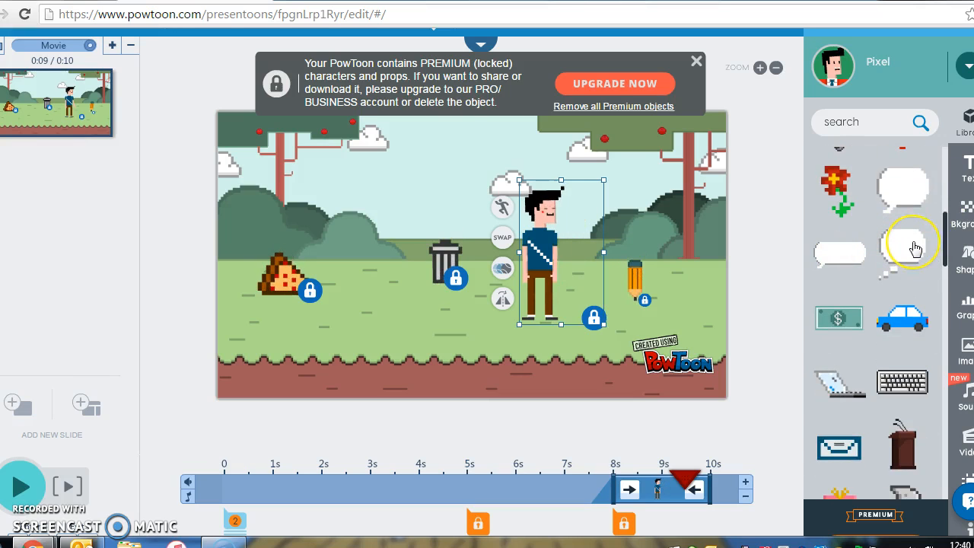
pyautogui.click(914, 248)
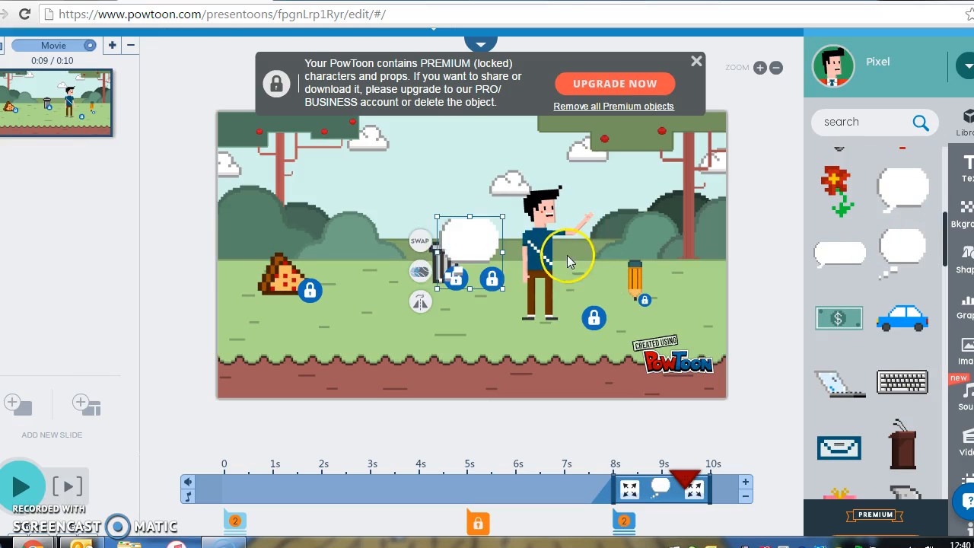
pyautogui.moveTo(472, 247); pyautogui.dragTo(654, 175)
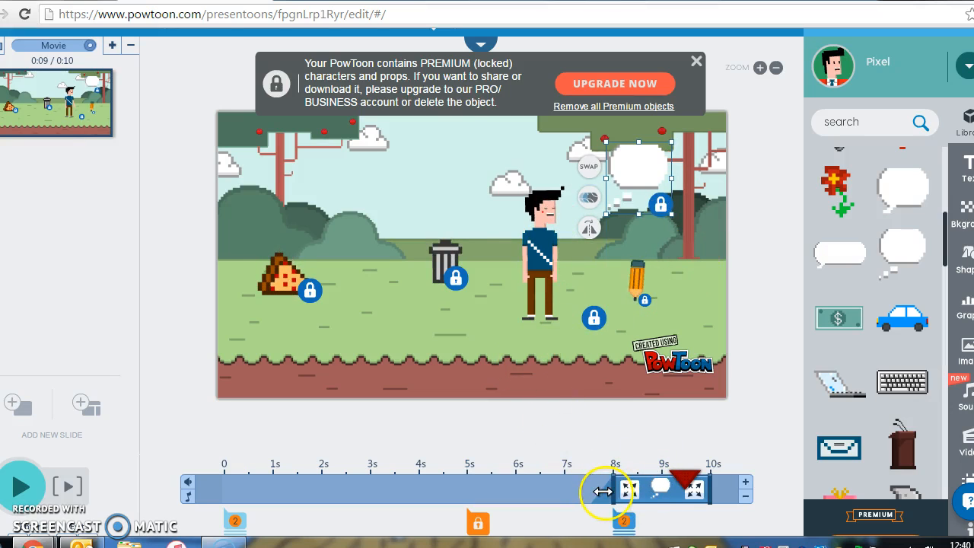
pyautogui.moveTo(611, 493); pyautogui.dragTo(311, 511)
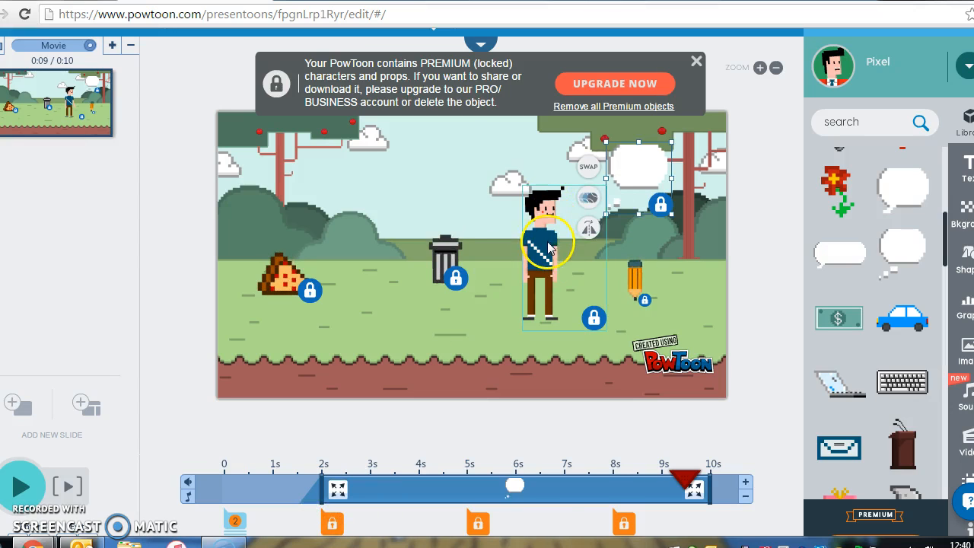
# - Make the man's timeline appearance start at 1 s
pyautogui.click(549, 207)
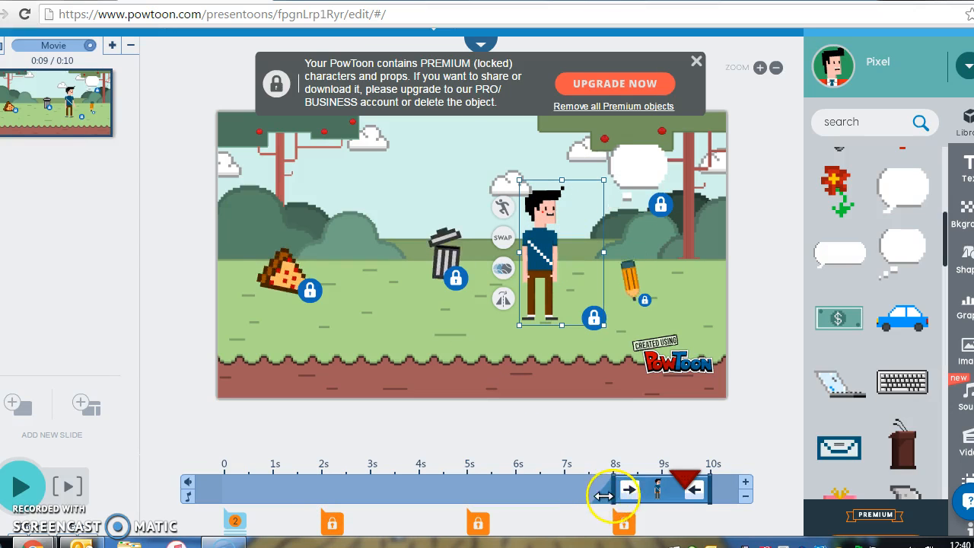
pyautogui.moveTo(617, 501); pyautogui.dragTo(274, 499)
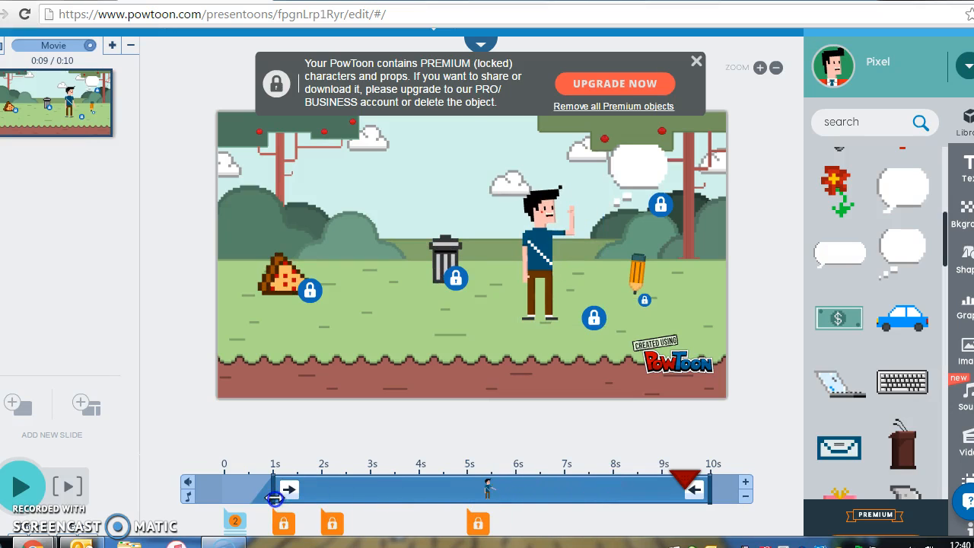
pyautogui.click(532, 430)
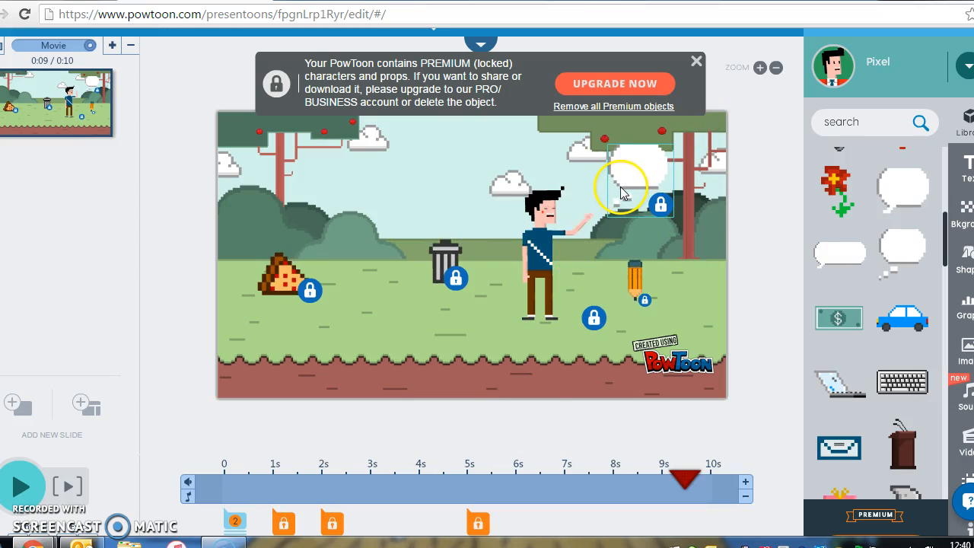
# - Enlarge the thought bubble beside the man's head so it has room for text
pyautogui.click(661, 169)
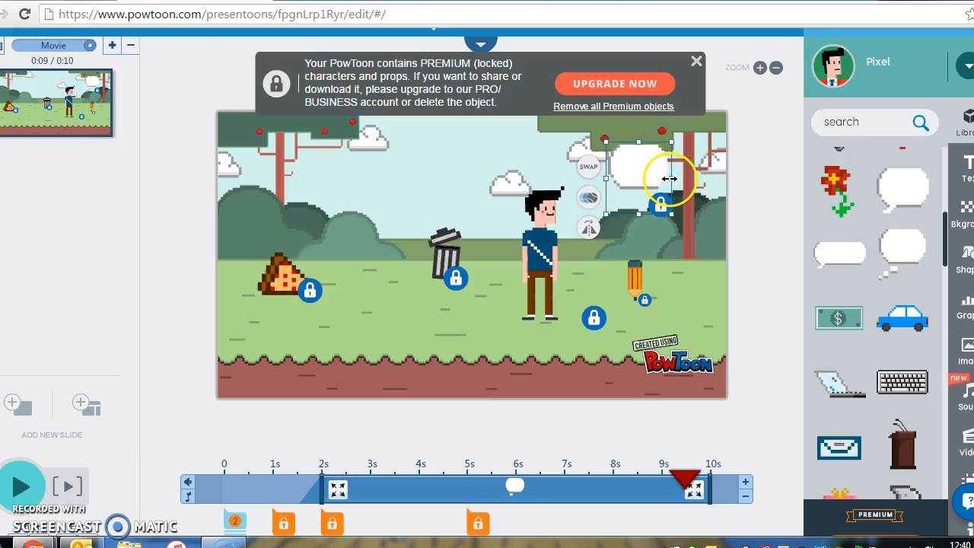
pyautogui.moveTo(669, 178); pyautogui.dragTo(705, 182)
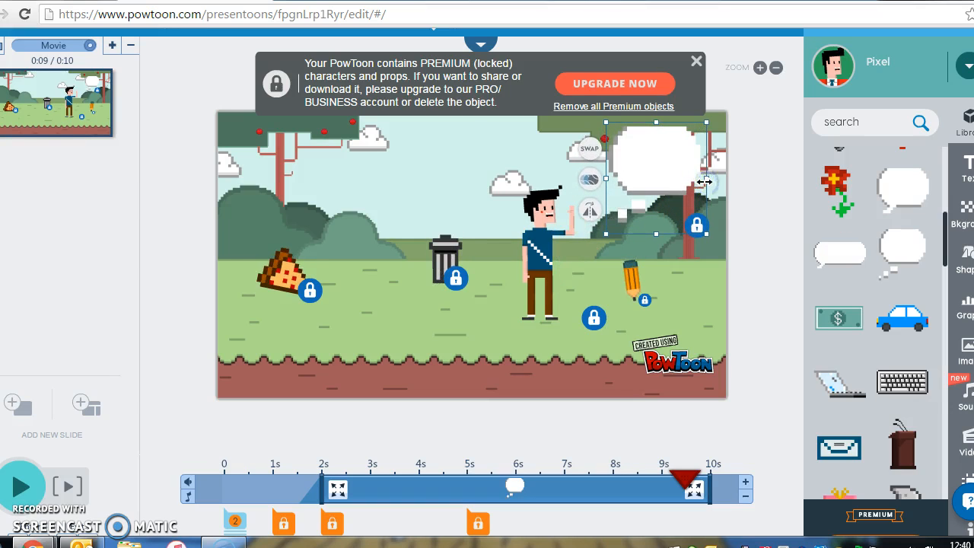
# - Add a text box to the slide and replace its placeholder with "So much trash!"
pyautogui.click(966, 175)
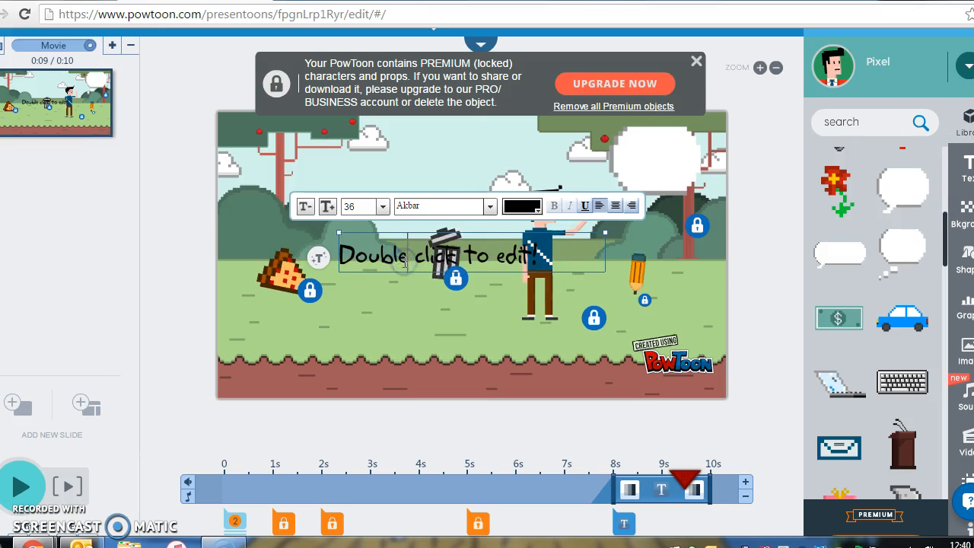
pyautogui.moveTo(560, 250); pyautogui.dragTo(320, 251)
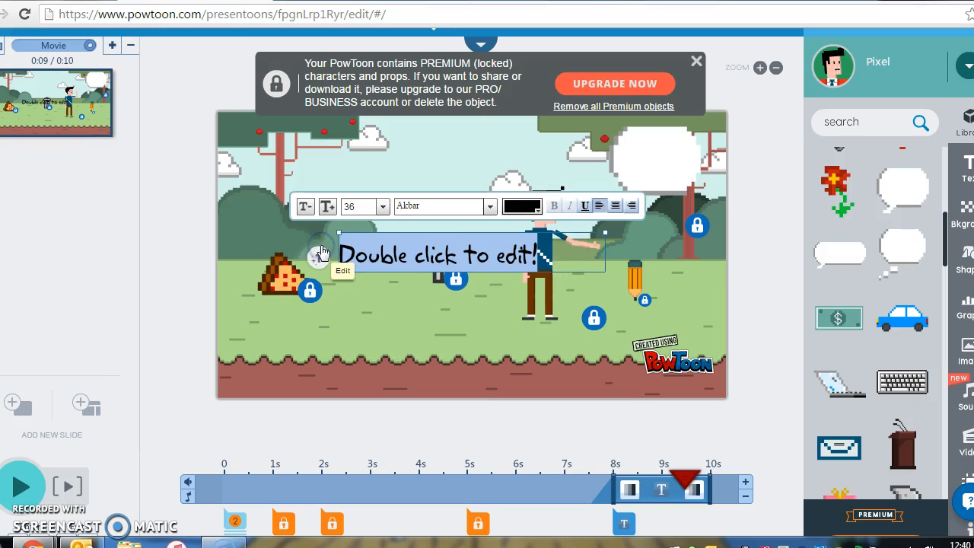
pyautogui.write('So much')
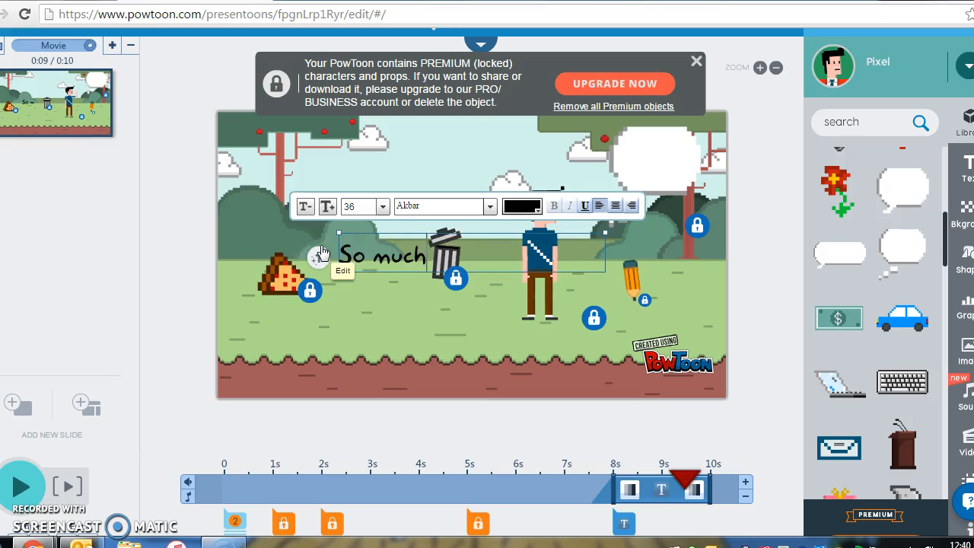
pyautogui.write(' trash!')
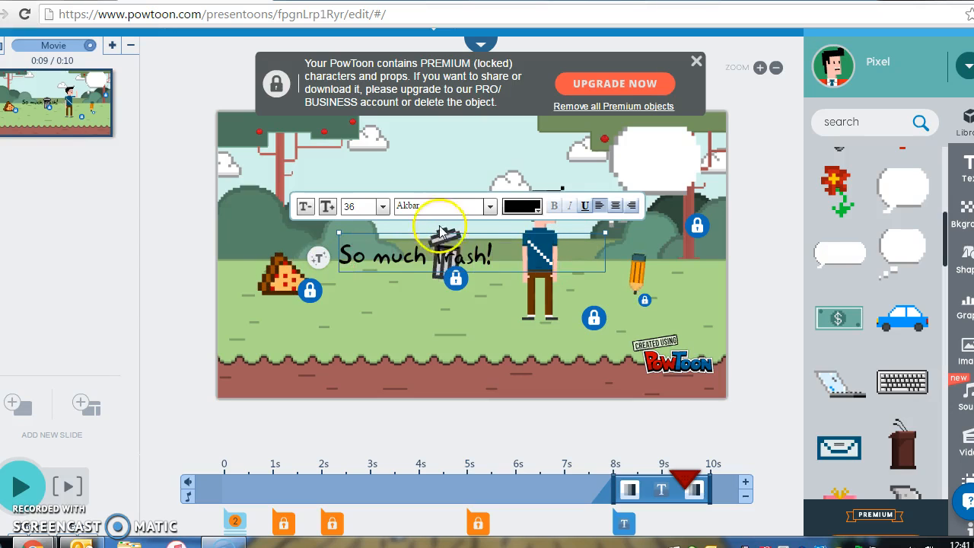
# - Set the font size of the whole "So much trash!" text to 24
pyautogui.click(381, 257)
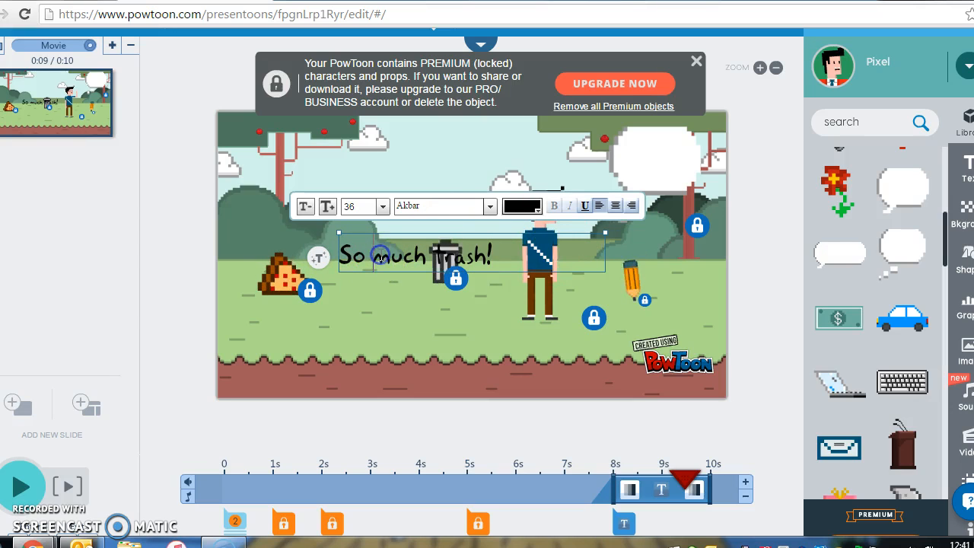
pyautogui.tripleClick(380, 256)
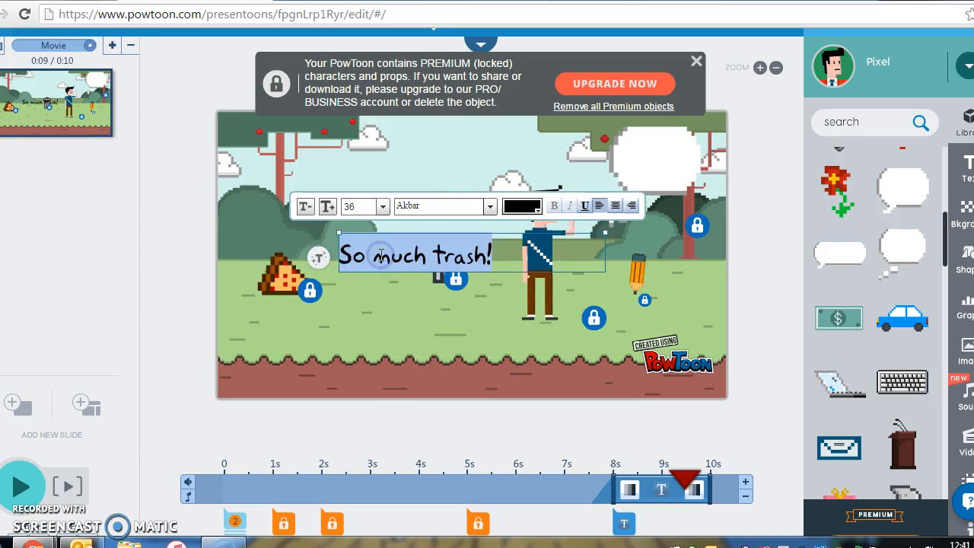
pyautogui.click(383, 206)
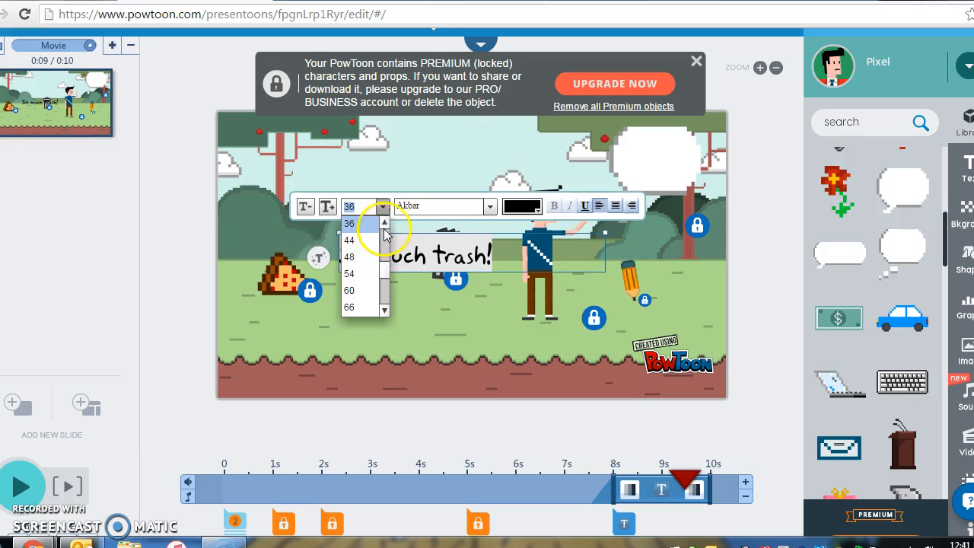
pyautogui.click(385, 223)
pyautogui.click(385, 225)
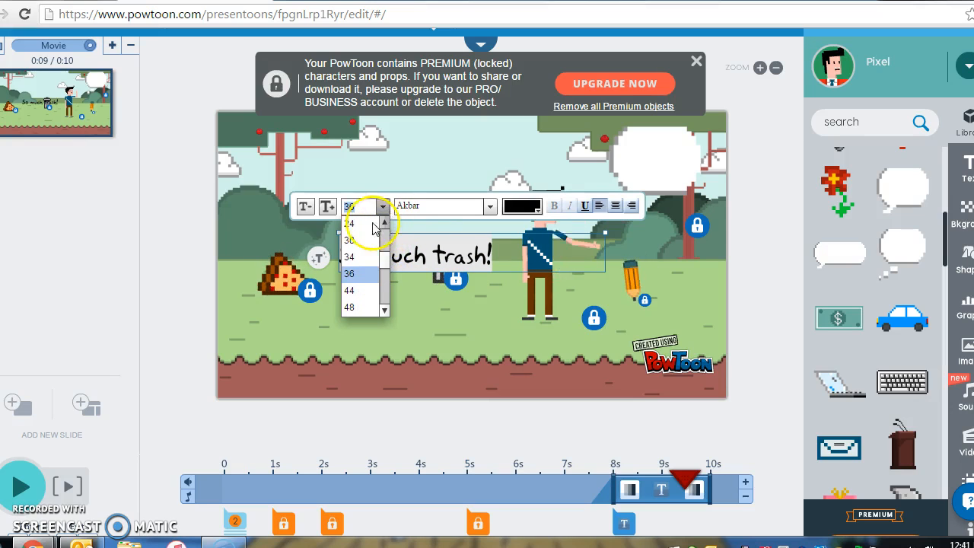
pyautogui.click(363, 223)
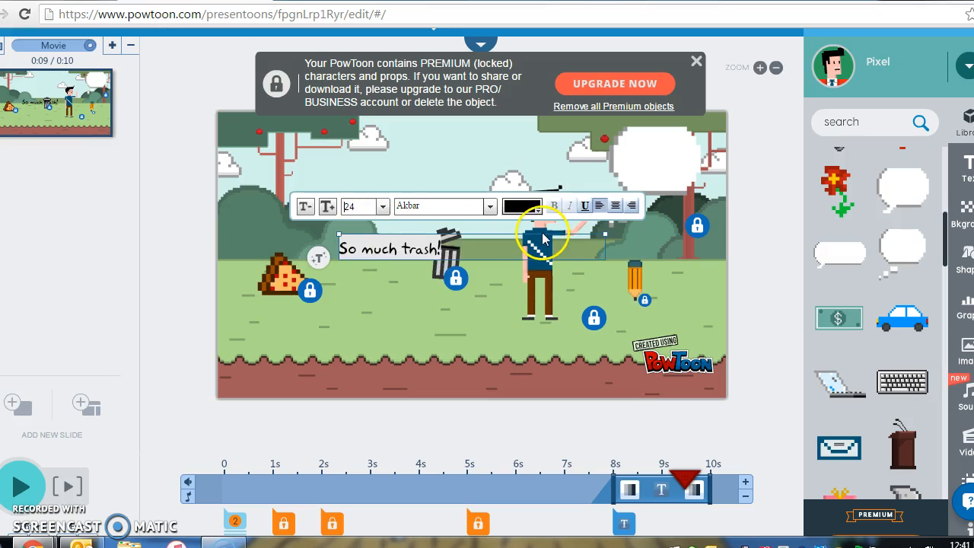
# - Move the "So much trash!" text onto the thought bubble and break it so "trash!" sits on a second line
pyautogui.click(358, 253)
pyautogui.click(358, 257)
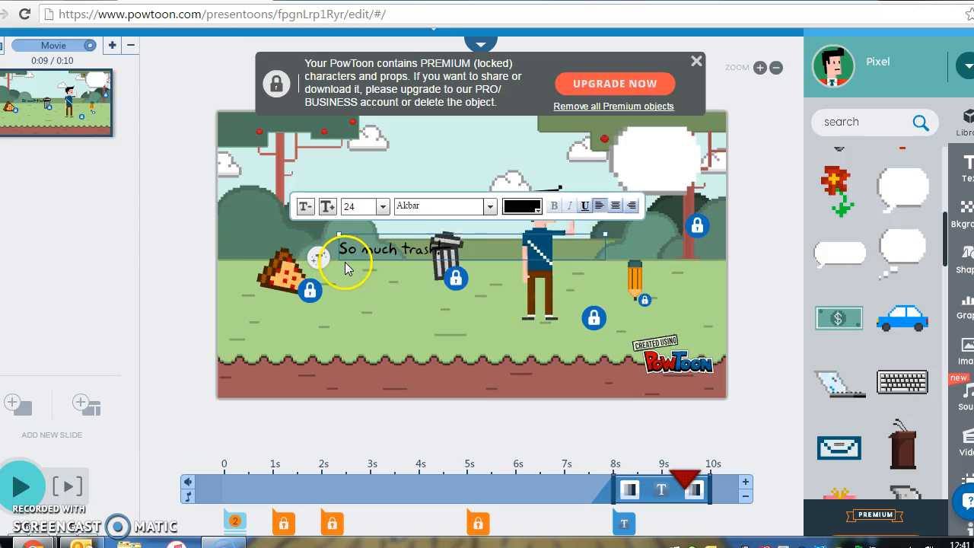
pyautogui.moveTo(341, 256); pyautogui.dragTo(632, 158)
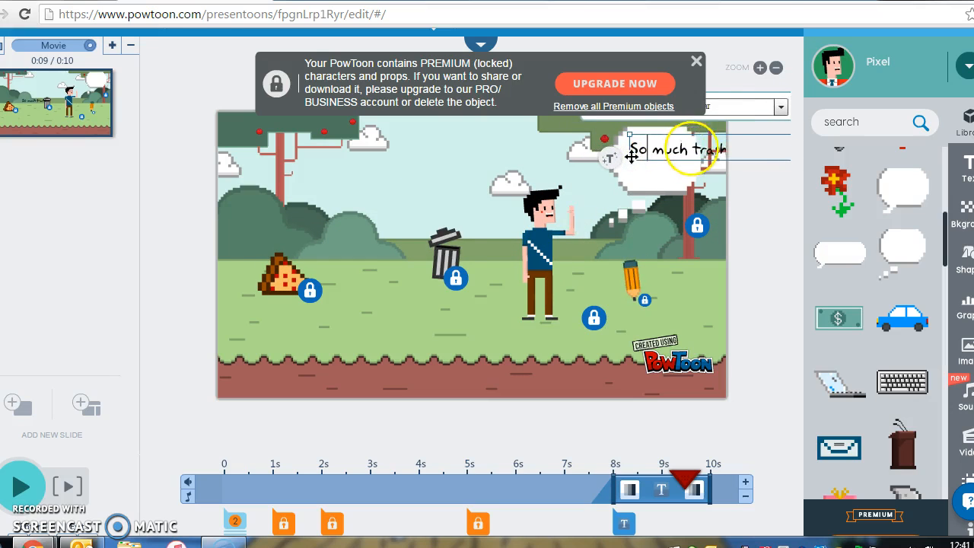
pyautogui.click(693, 150)
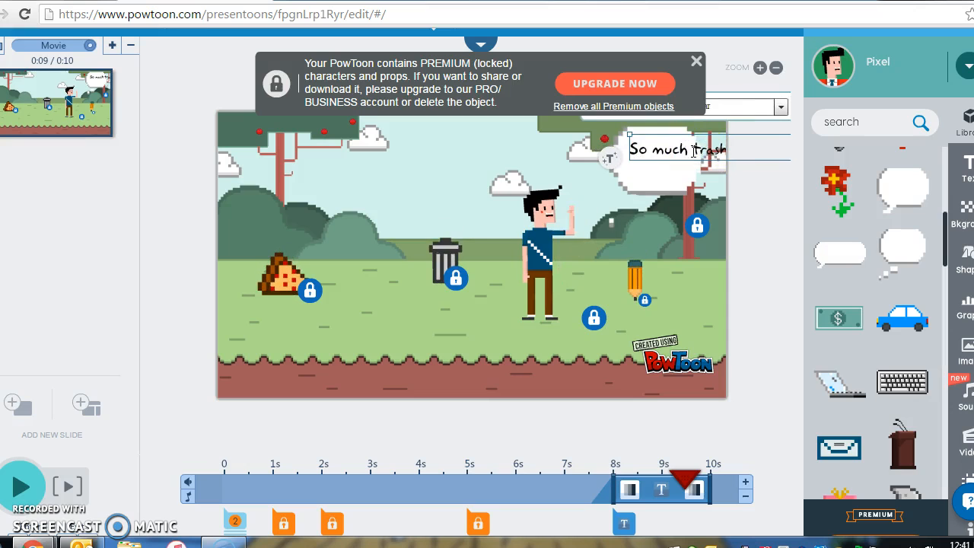
pyautogui.press('Return')
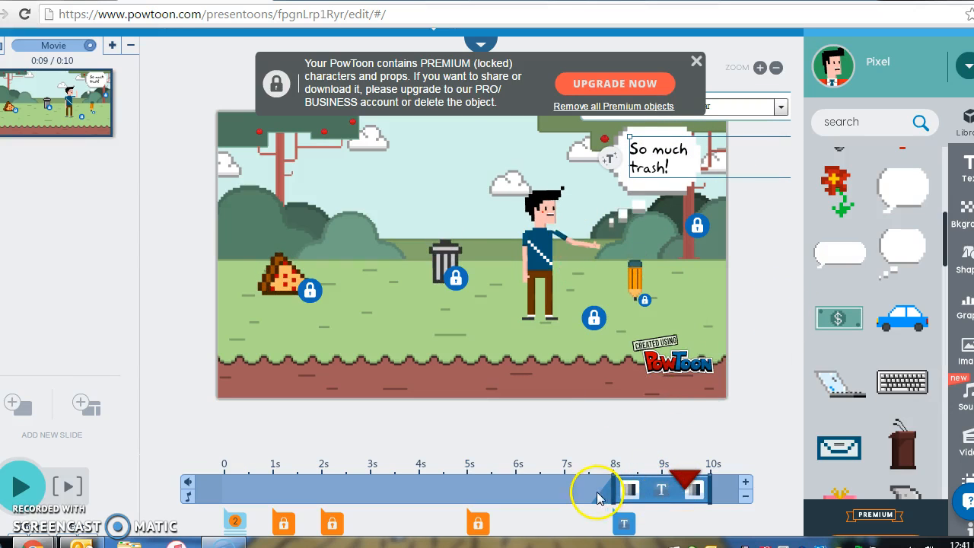
# - Extend the "So much trash!" text's duration to start at about 2.5 s and preview the slide from the beginning
pyautogui.moveTo(611, 491); pyautogui.dragTo(342, 502)
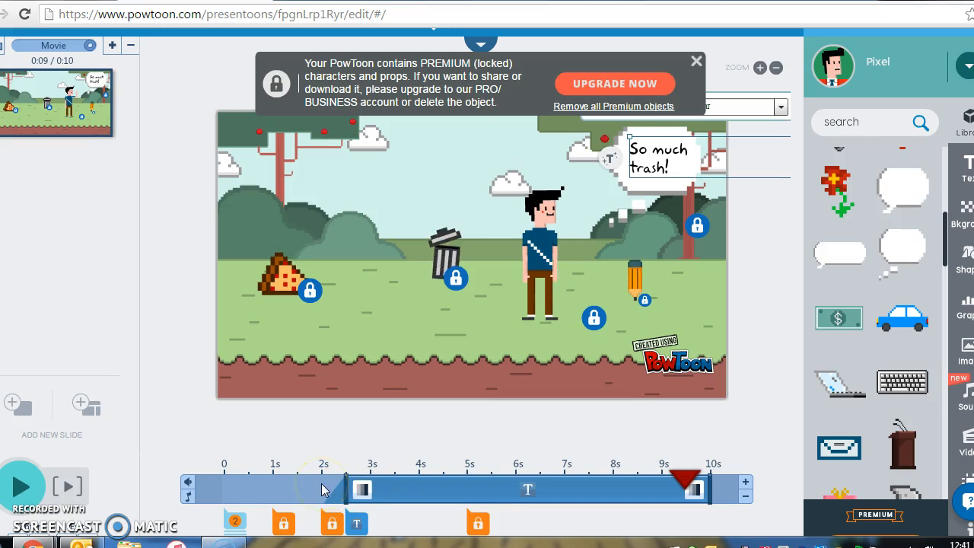
pyautogui.click(771, 411)
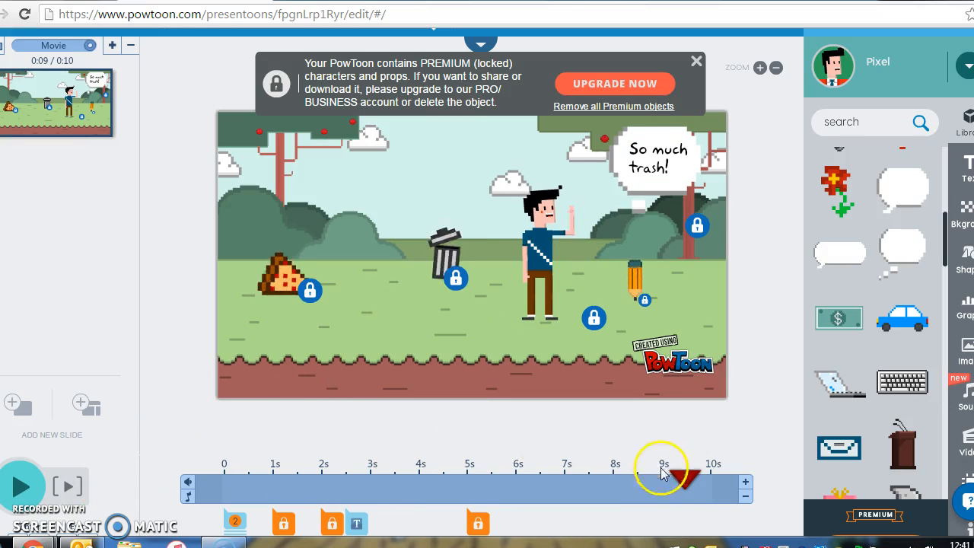
pyautogui.moveTo(684, 487); pyautogui.dragTo(207, 466)
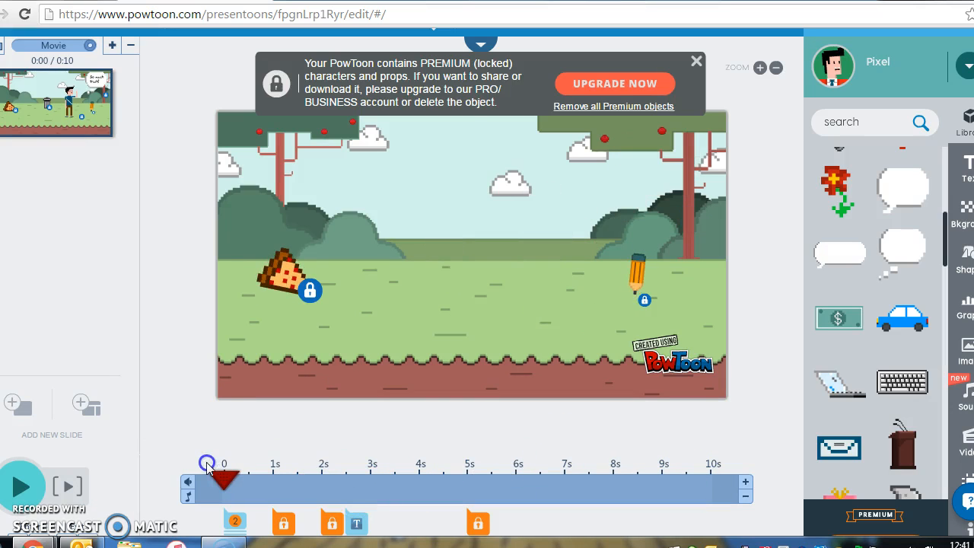
pyautogui.click(21, 486)
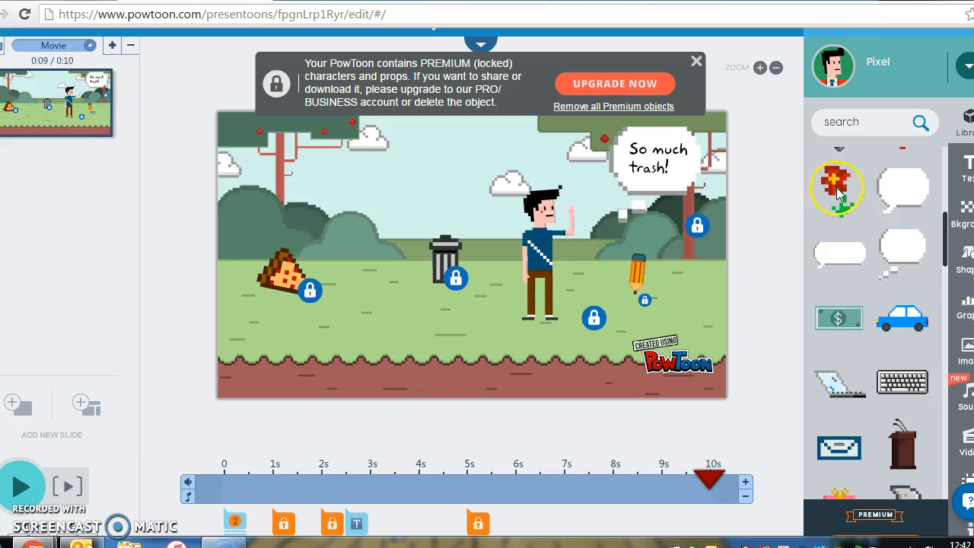
# - Look through the available shapes, graph types, image sources and sound options for the slide
pyautogui.click(961, 263)
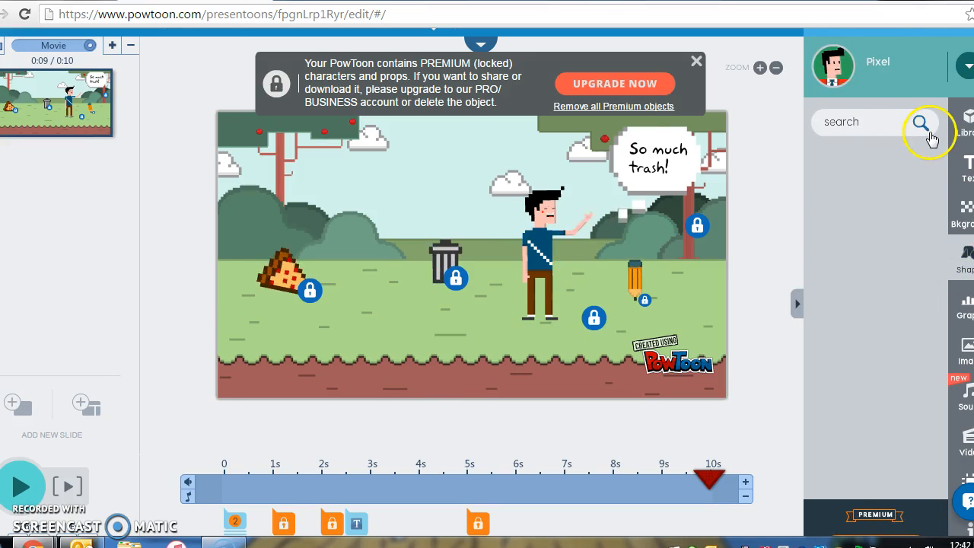
pyautogui.click(964, 324)
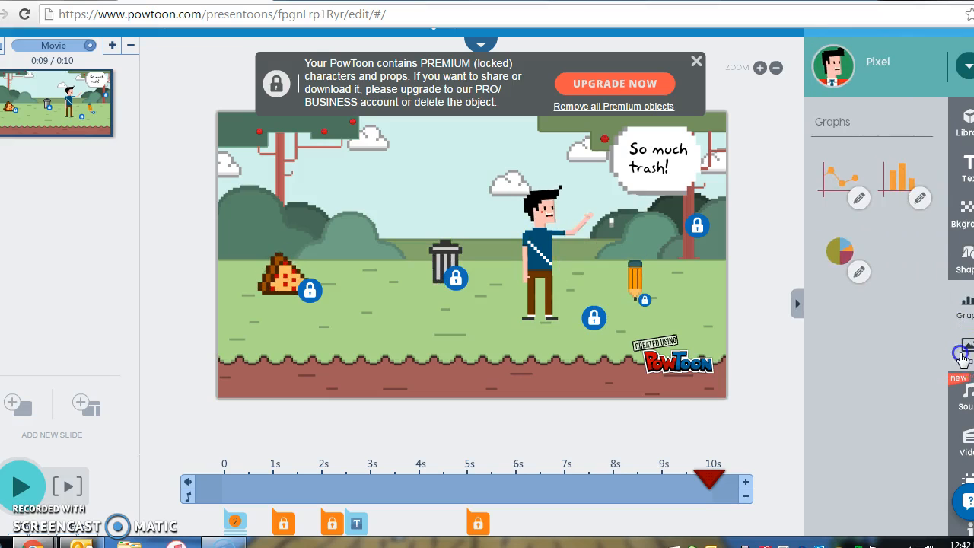
pyautogui.click(964, 354)
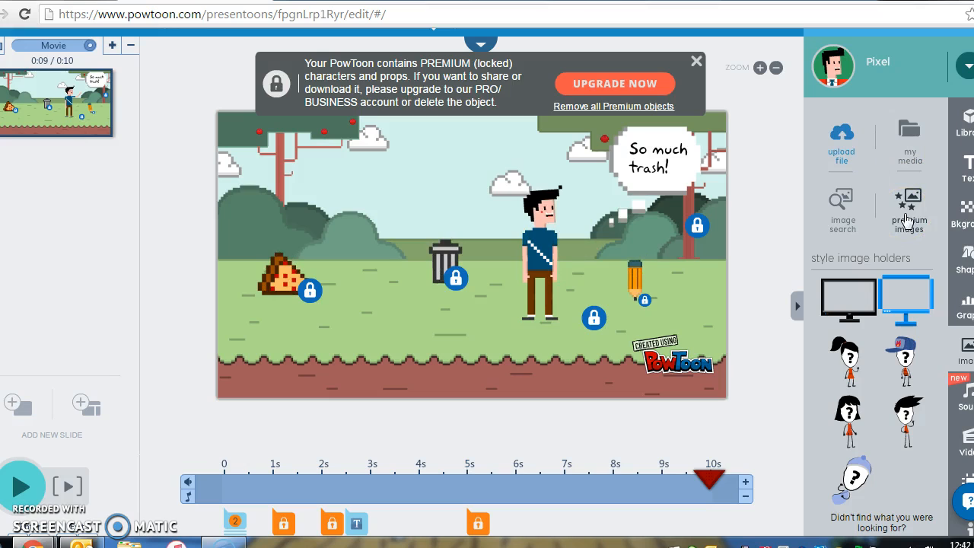
pyautogui.click(963, 394)
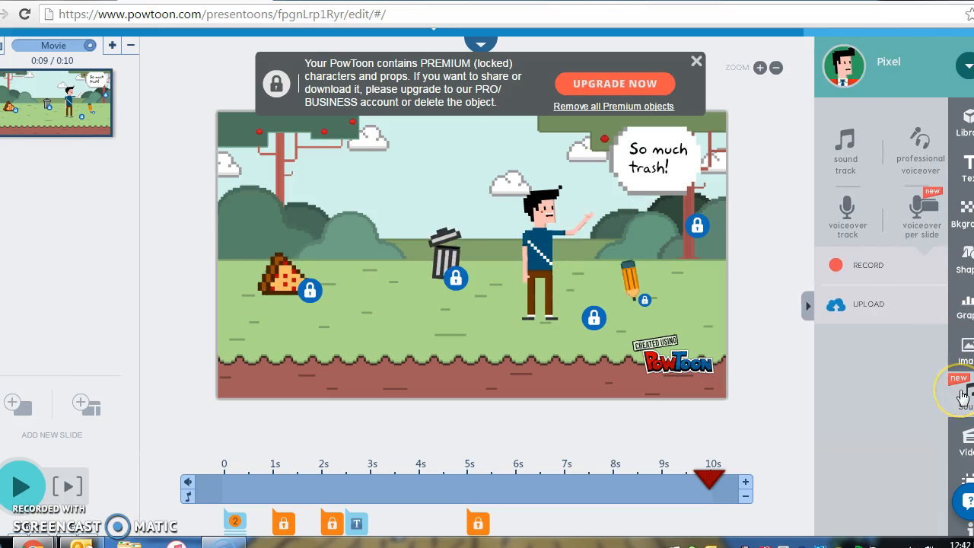